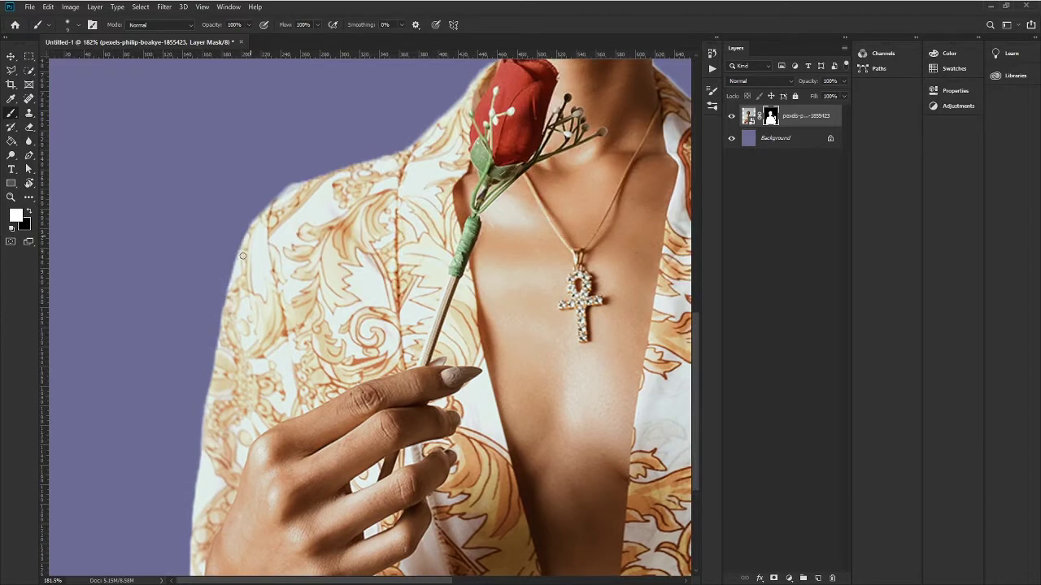
Step: Clean up the portrait cutout's layer-mask edge along the shoulder, face and outer hair with a small brush
scroll(331, 312, "up", 3)
scroll(394, 285, "up", 3)
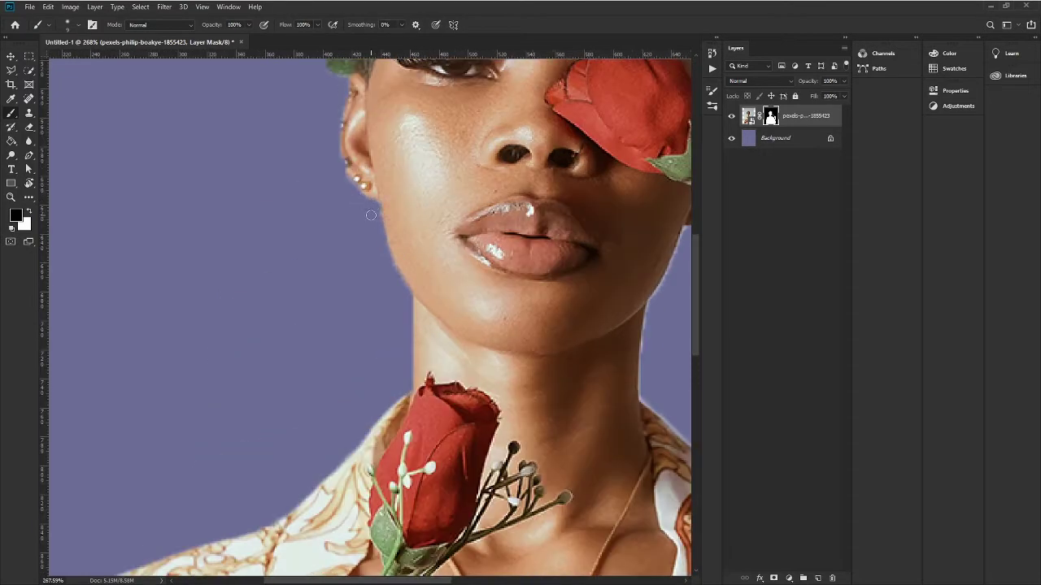
scroll(386, 266, "up", 5)
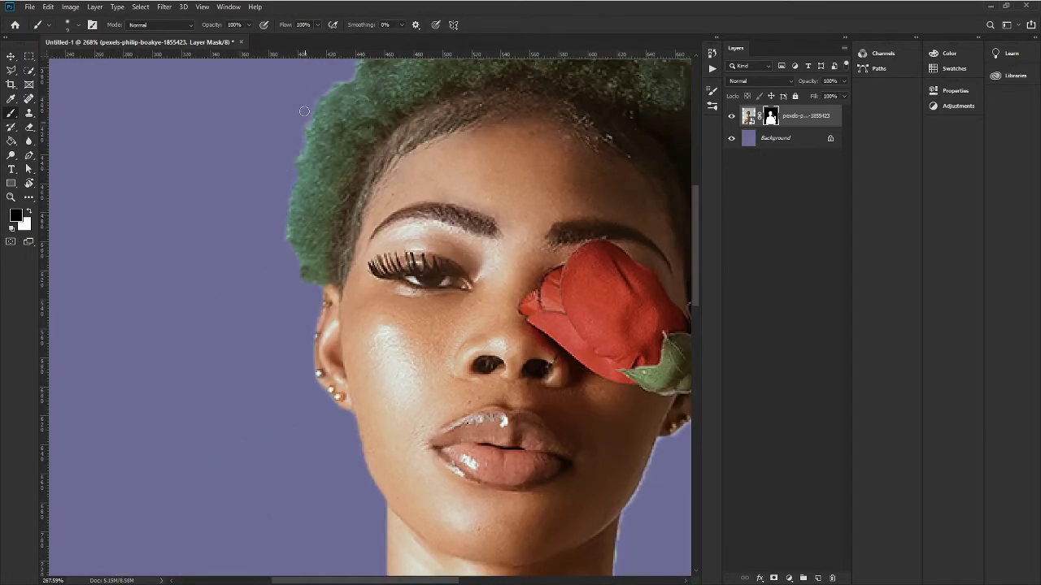
scroll(304, 110, "up", 3)
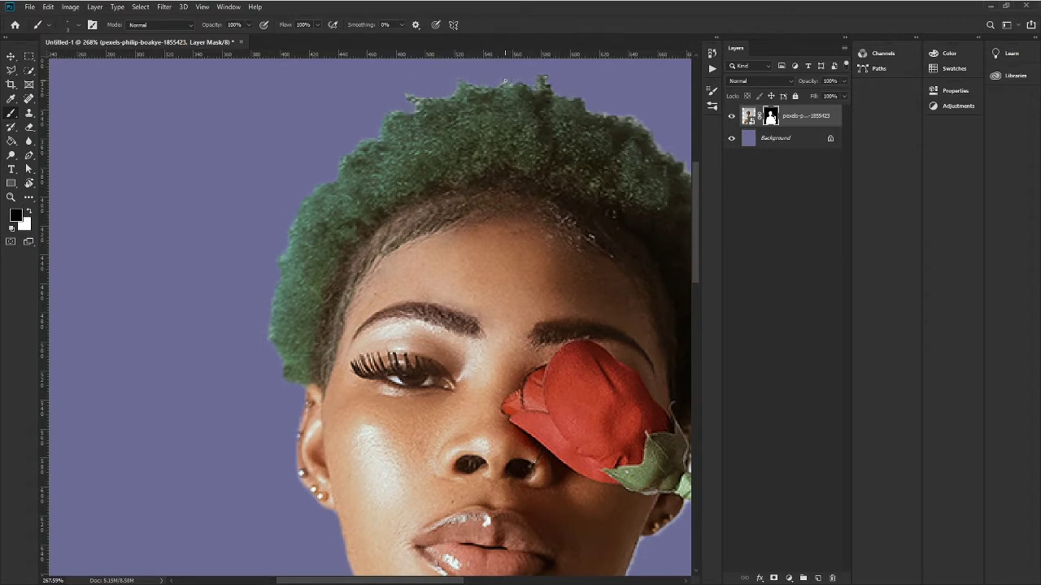
scroll(320, 131, "right", 3)
scroll(426, 181, "up", 1)
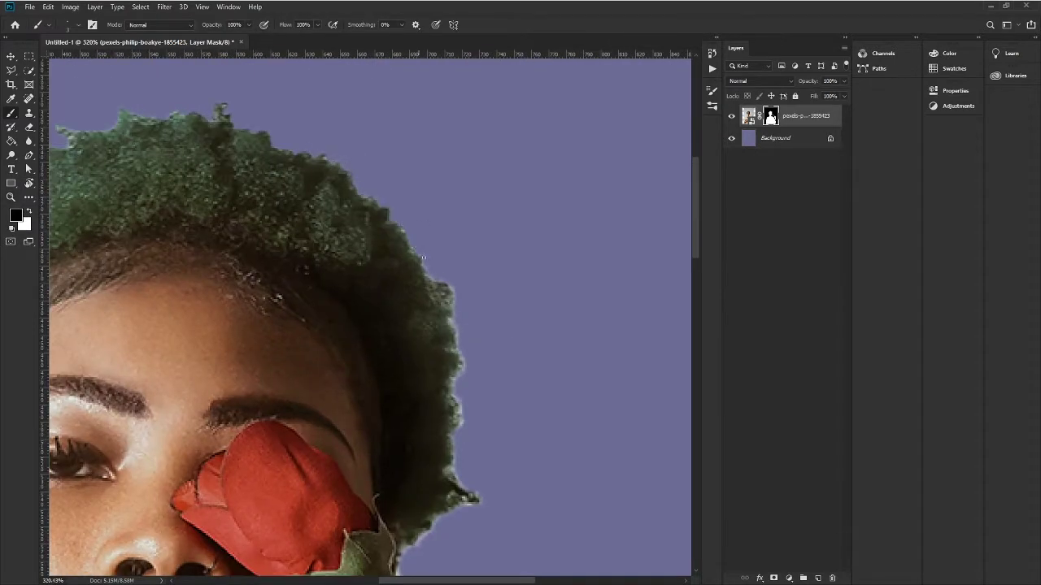
scroll(394, 196, "up", 2)
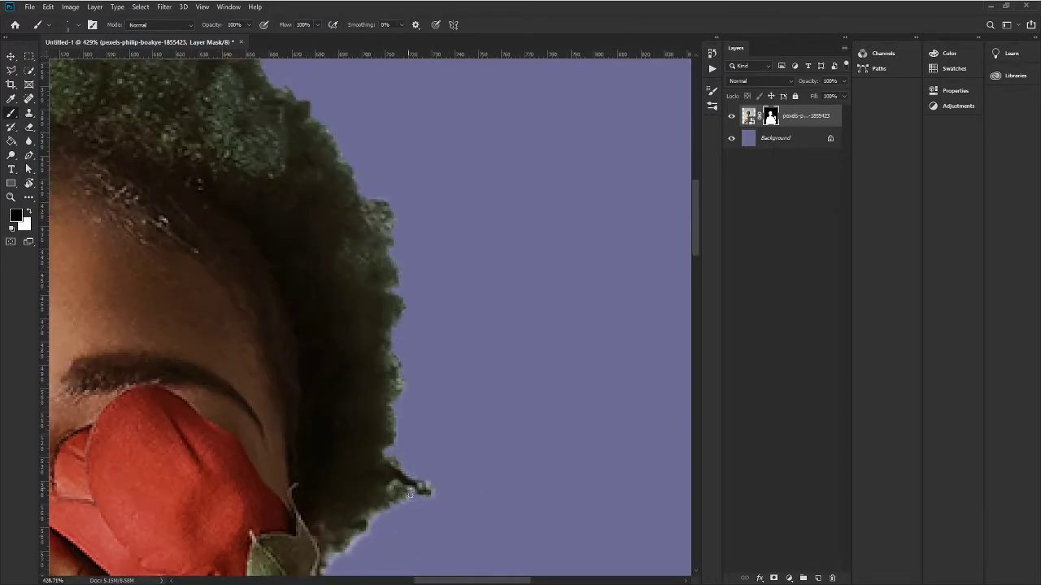
Step: Paint away the fringe on the portrait mask along the rear hair, the upper side of the rose stem and the raised fingers
left_click_drag(409, 494, 153, 276)
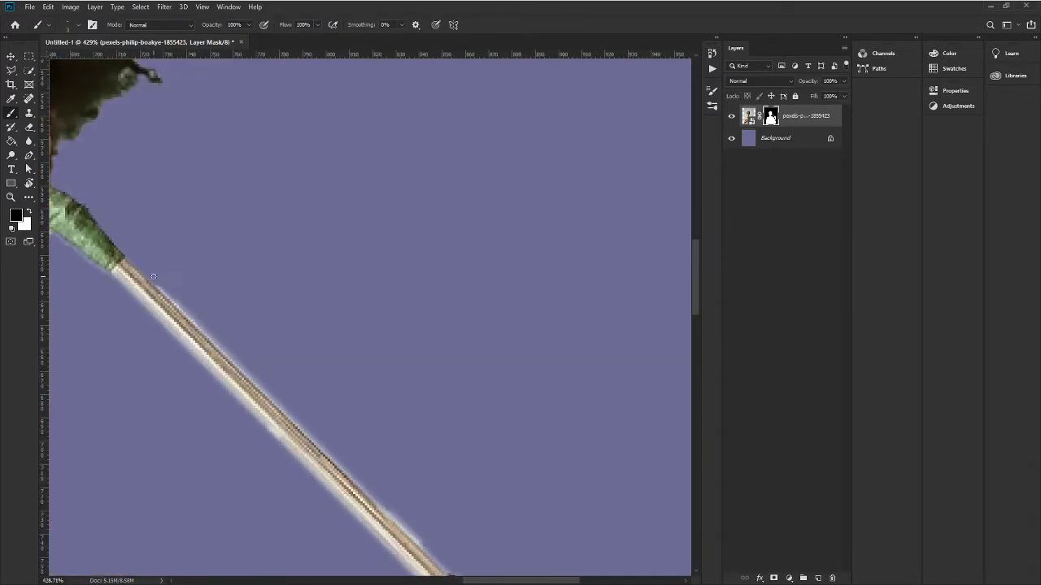
left_click_drag(237, 363, 186, 260)
scroll(258, 316, "up", 2)
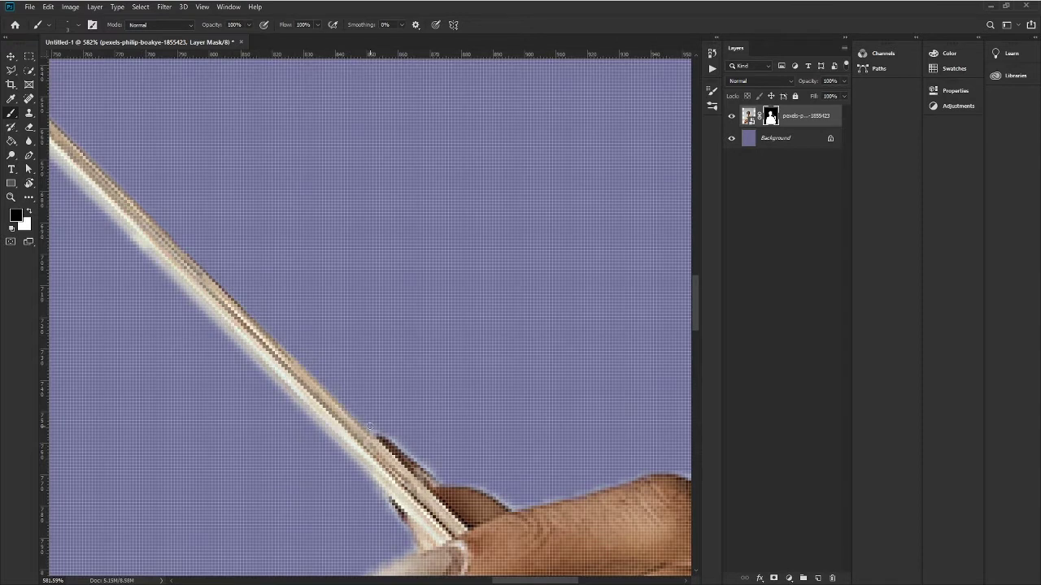
scroll(370, 427, "down", 2)
scroll(447, 394, "up", 3)
left_click_drag(520, 382, 320, 396)
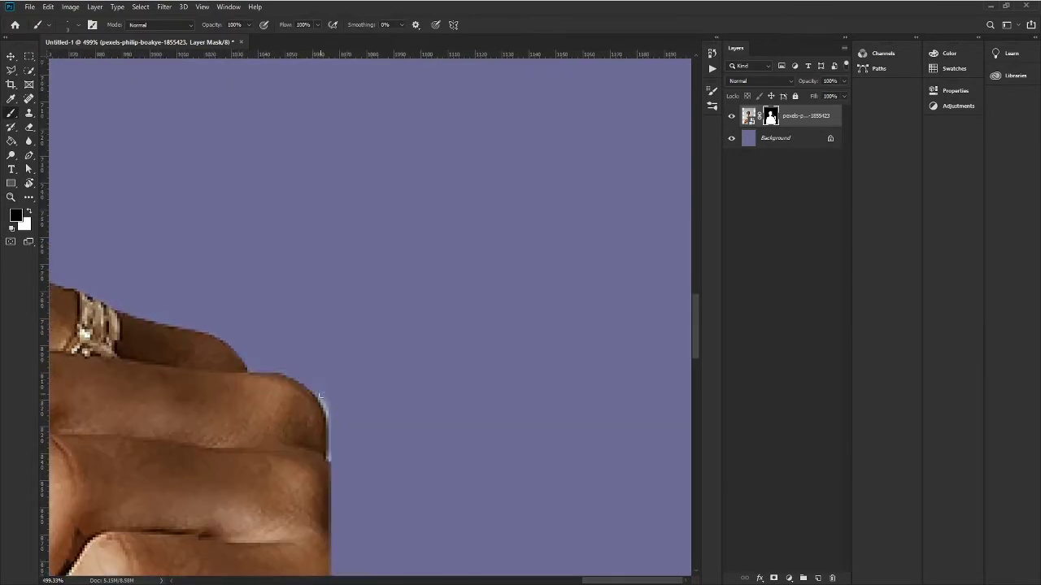
Step: Refine the portrait mask along the wrist, the forearm and the gap between the robe and the raised arm
scroll(330, 186, "down", 5)
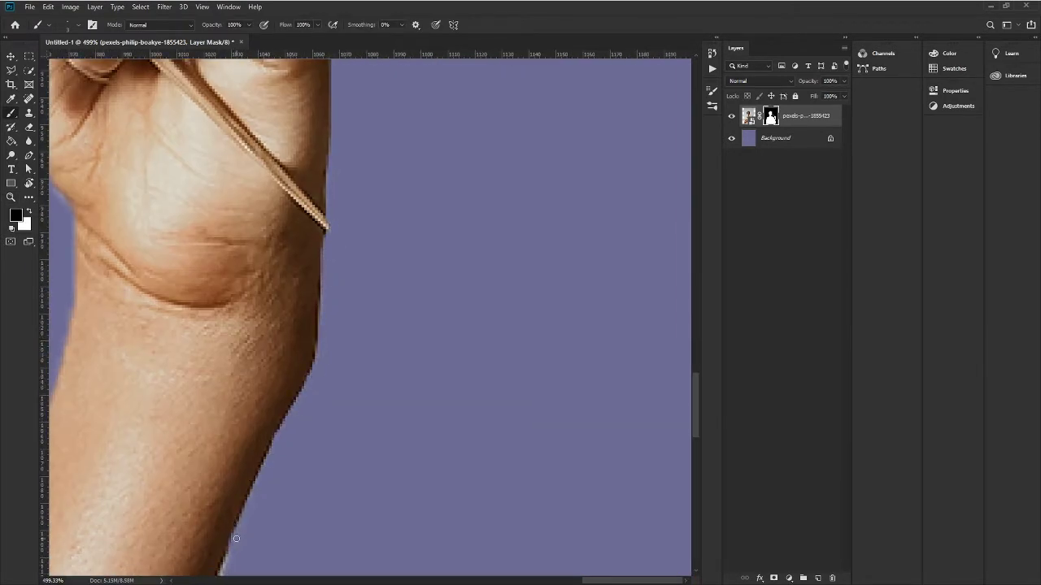
scroll(235, 538, "down", 5)
key("x")
key("x")
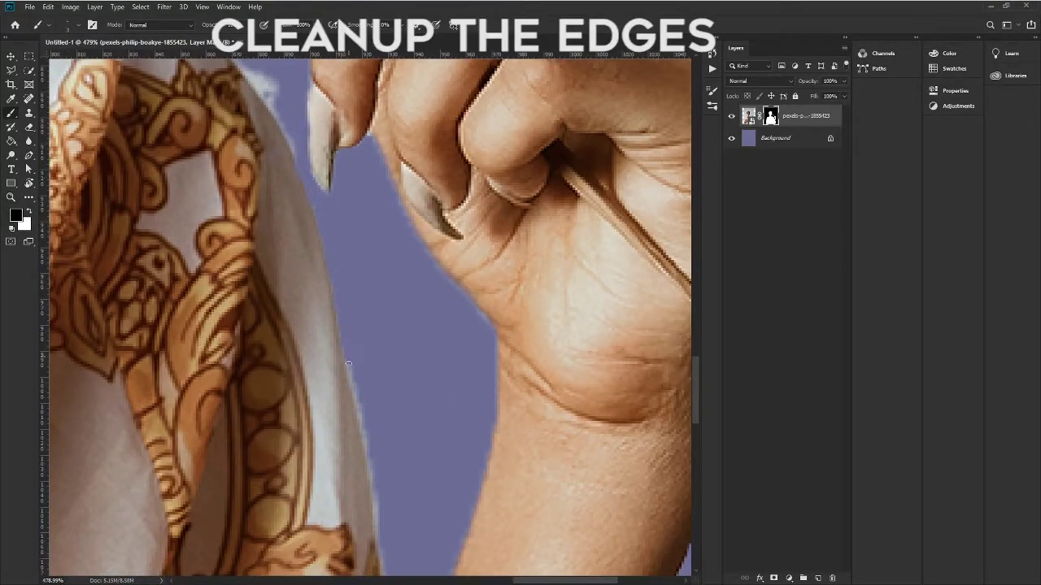
scroll(372, 482, "down", 5)
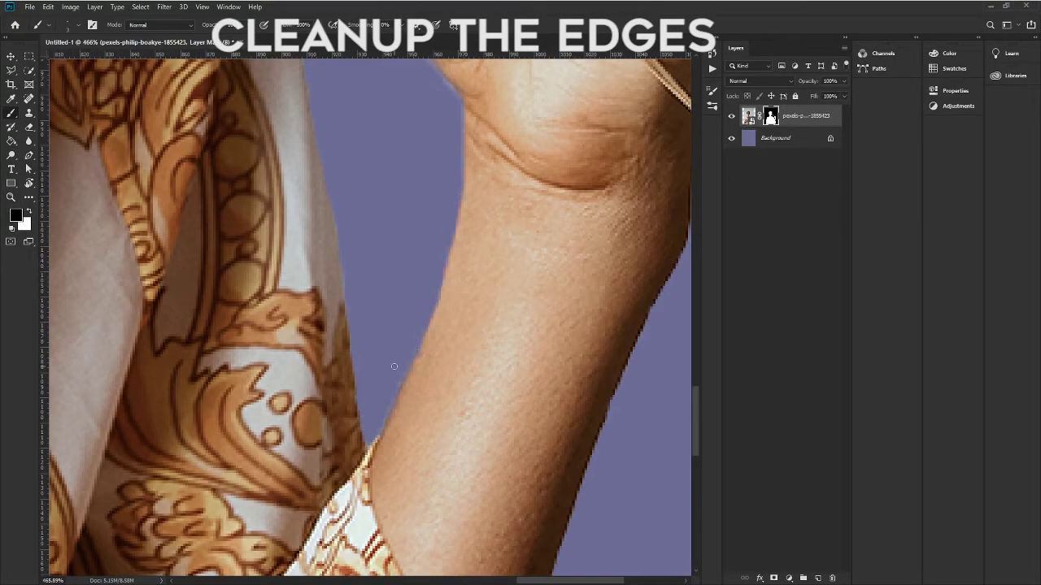
scroll(440, 169, "down", 5)
Step: Clean the portrait mask around the fingernails, the underside of the rose stem and the earring by the jaw
scroll(422, 155, "up", 5)
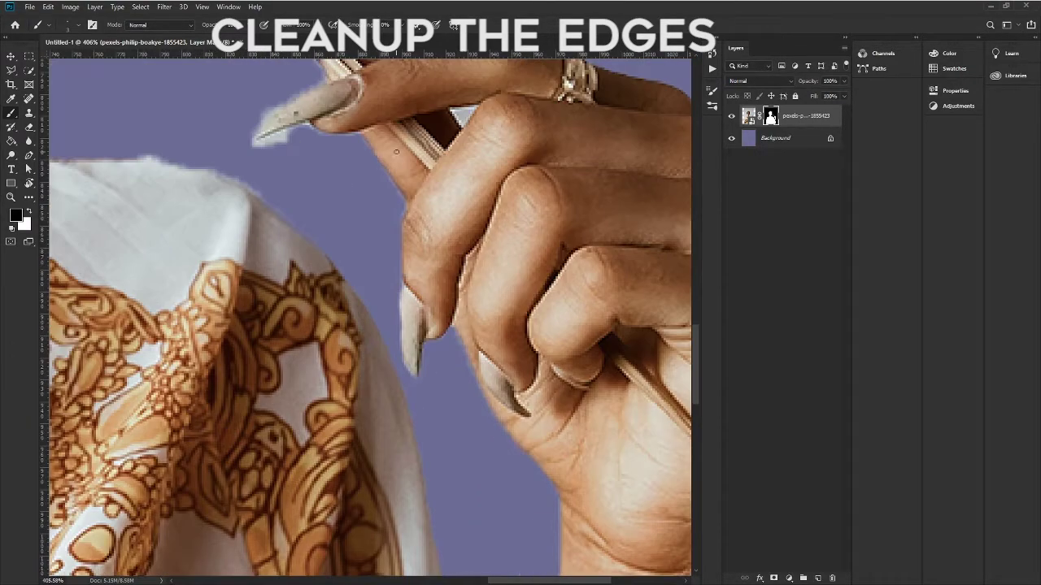
scroll(279, 198, "up", 4)
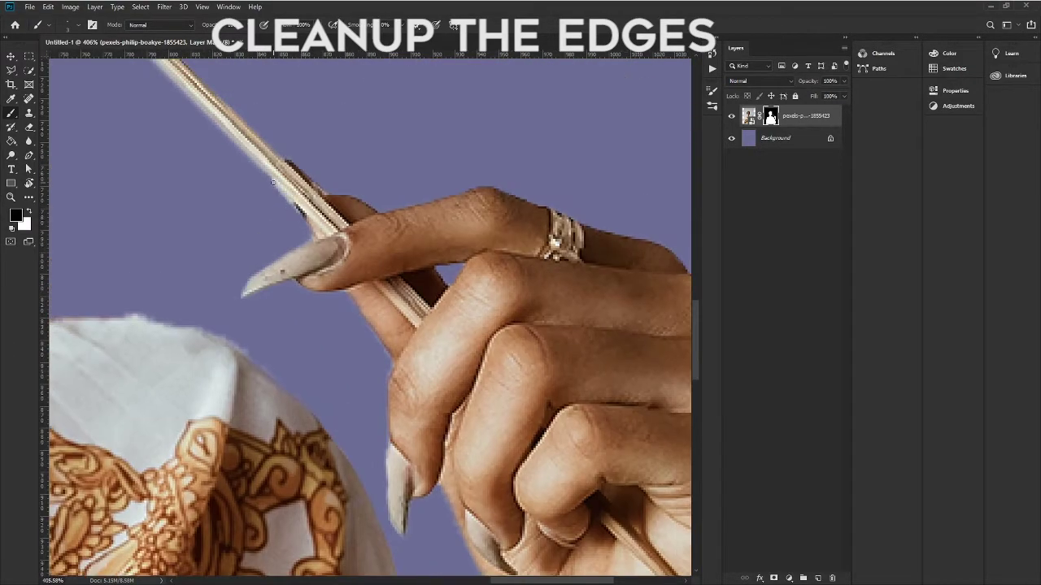
scroll(273, 182, "up", 5)
scroll(273, 182, "left", 5)
scroll(127, 266, "up", 4)
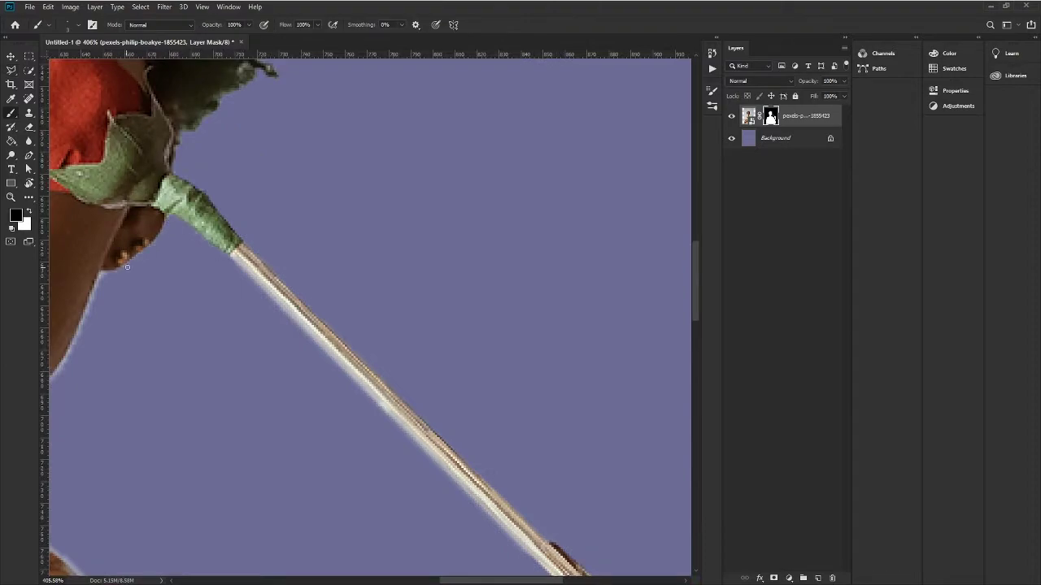
scroll(126, 267, "down", 3)
scroll(172, 206, "left", 3)
scroll(185, 397, "up", 2)
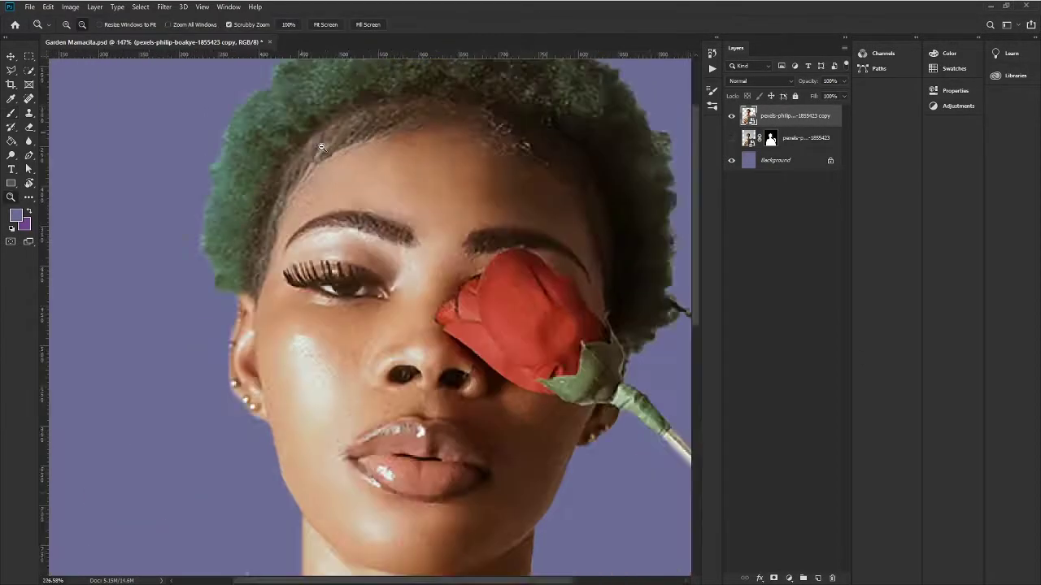
Step: Clone hair texture over the light fringe along the hair's outer edge, working on Layer 1 above the portrait copy
scroll(321, 147, "up", 5)
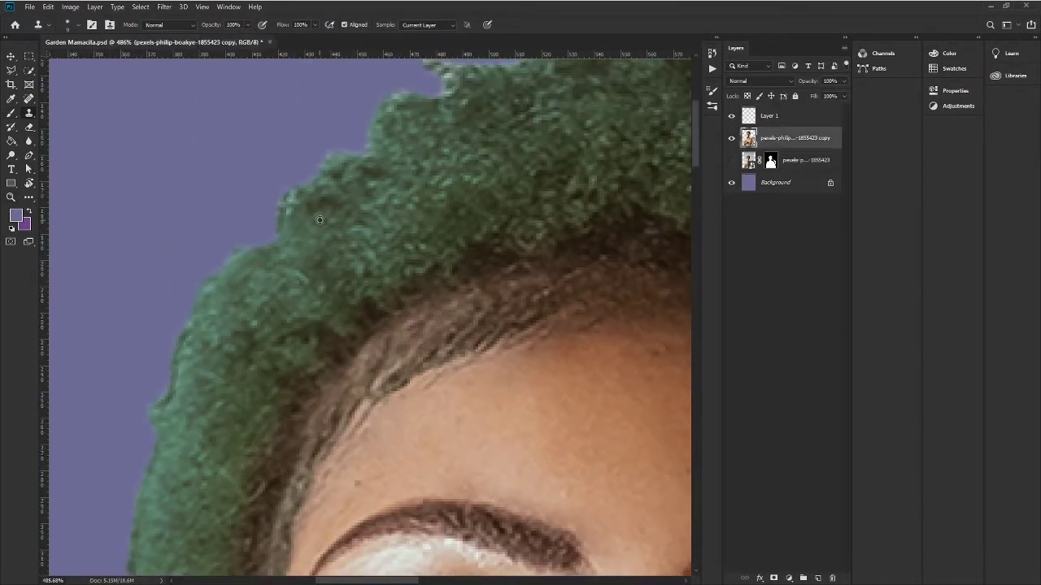
left_click_drag(431, 118, 539, 104)
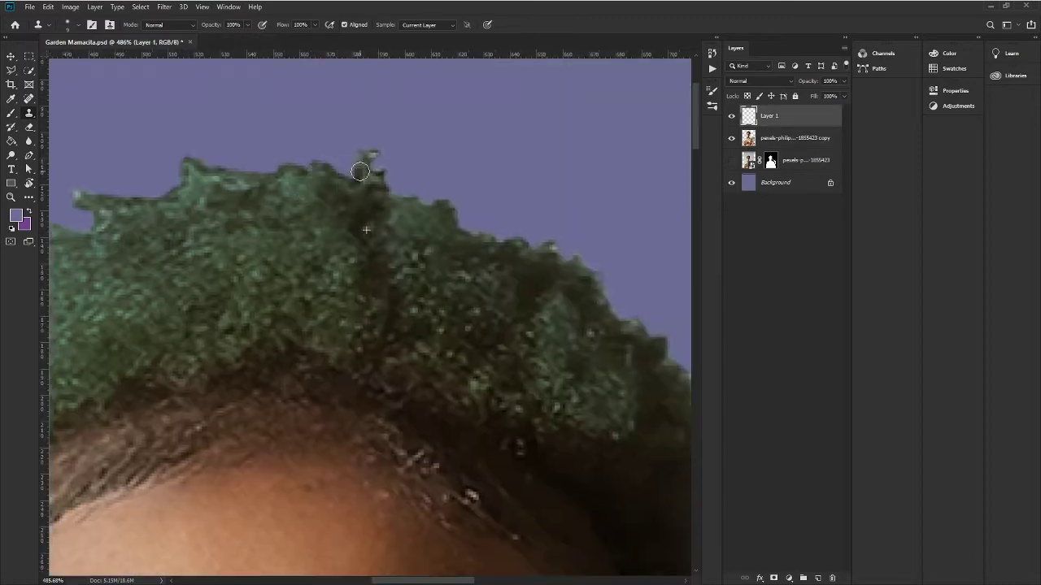
left_click_drag(350, 158, 557, 244)
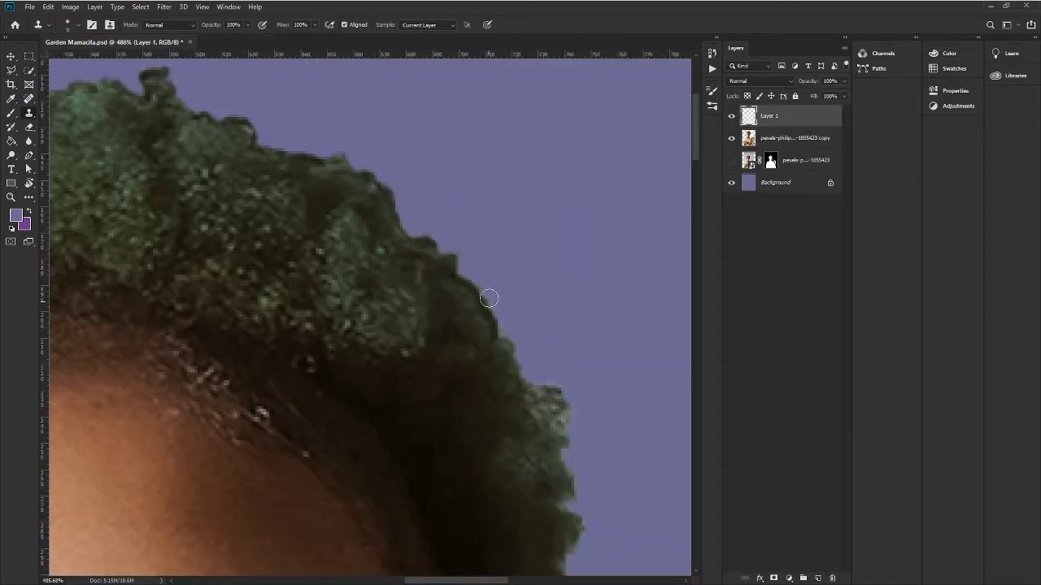
key("alt+[")
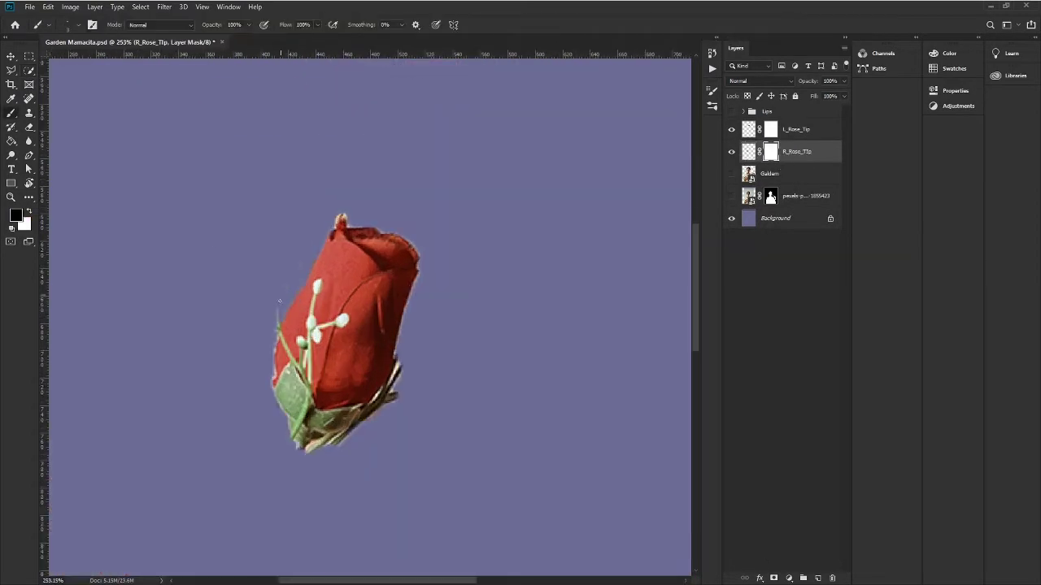
Step: Mask the green sepals and rough edges out of the R_Rose_Tip layer so only the red bud and its small white buds remain
scroll(280, 302, "up", 3)
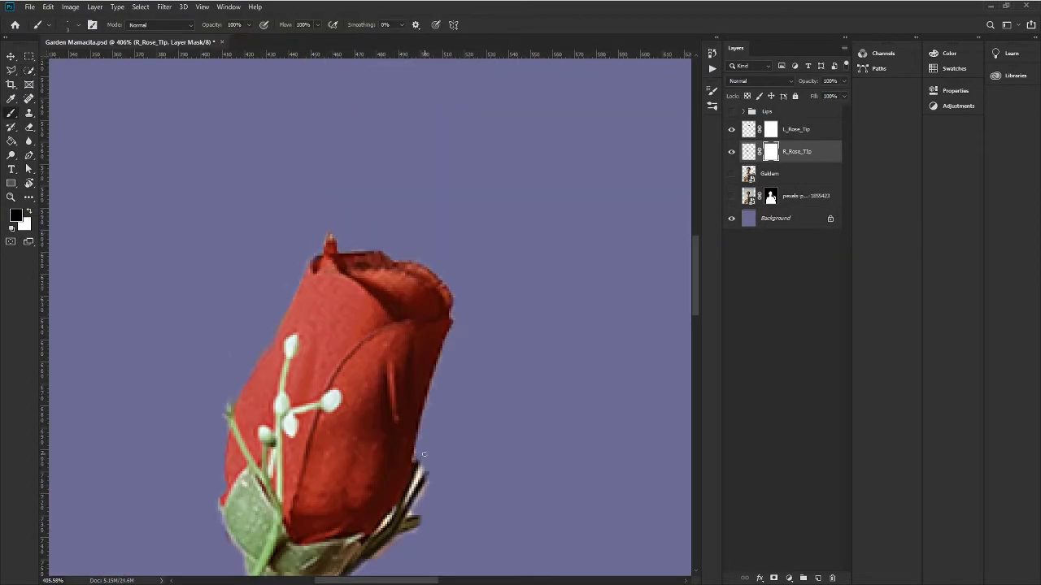
mouse_move(423, 455)
left_mouse_down()
mouse_move(254, 391)
mouse_move(368, 359)
mouse_move(242, 356)
mouse_move(252, 340)
mouse_move(285, 359)
mouse_move(244, 238)
left_mouse_up()
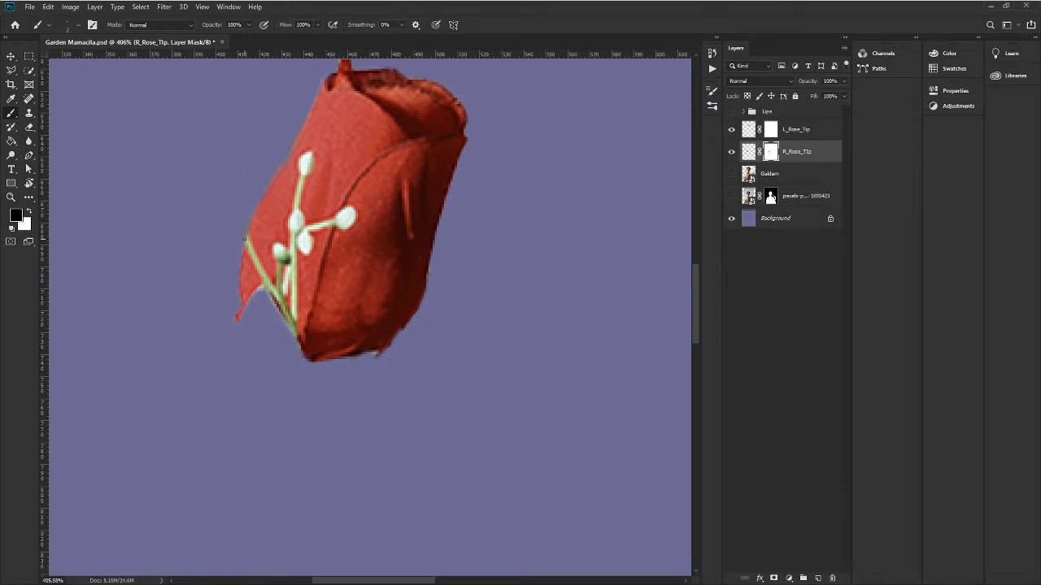
scroll(244, 237, "up", 1)
mouse_move(306, 323)
left_mouse_down()
mouse_move(288, 255)
mouse_move(310, 239)
left_mouse_up()
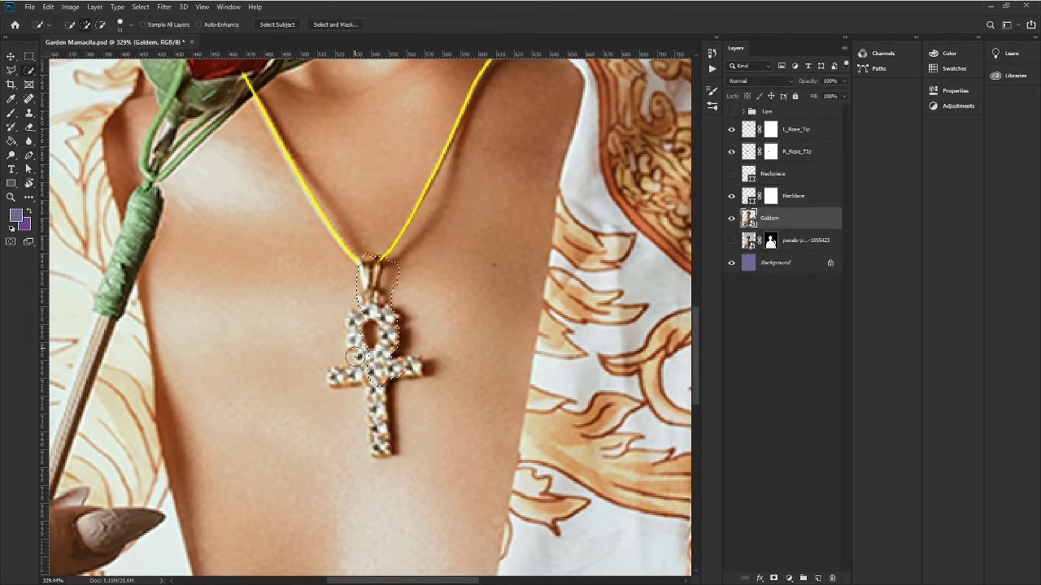
Step: Quick-select the ankh pendant on the Galdem layer and copy it to its own layer
mouse_move(366, 342)
left_mouse_down()
mouse_move(168, 392)
mouse_move(352, 316)
left_mouse_up()
key("ctrl+j")
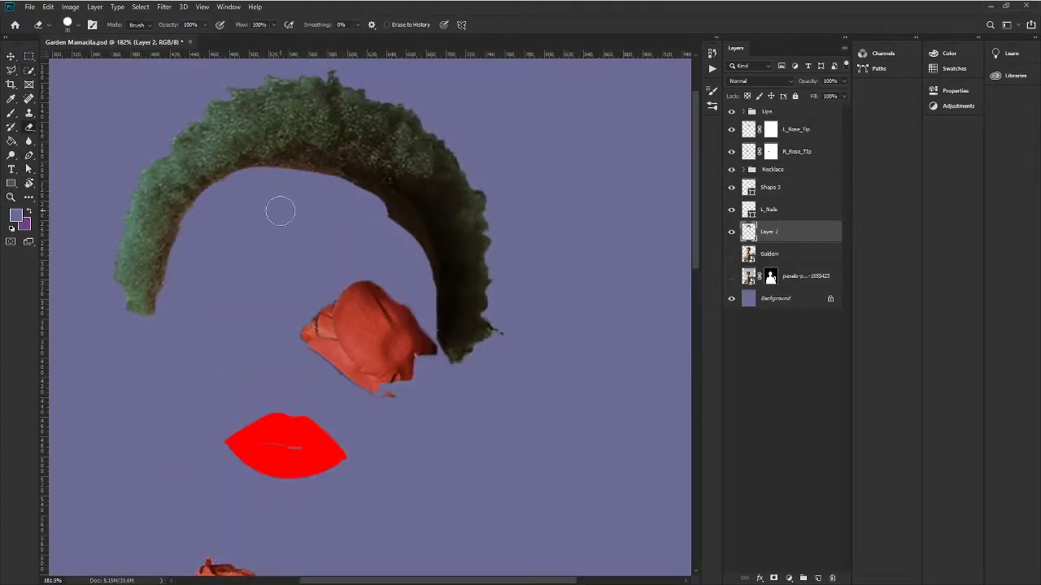
Step: Erase the leftover skin beneath the hair cutout and around the ear studs on their separate layers
mouse_move(280, 211)
left_mouse_down()
mouse_move(321, 179)
mouse_move(377, 199)
left_mouse_up()
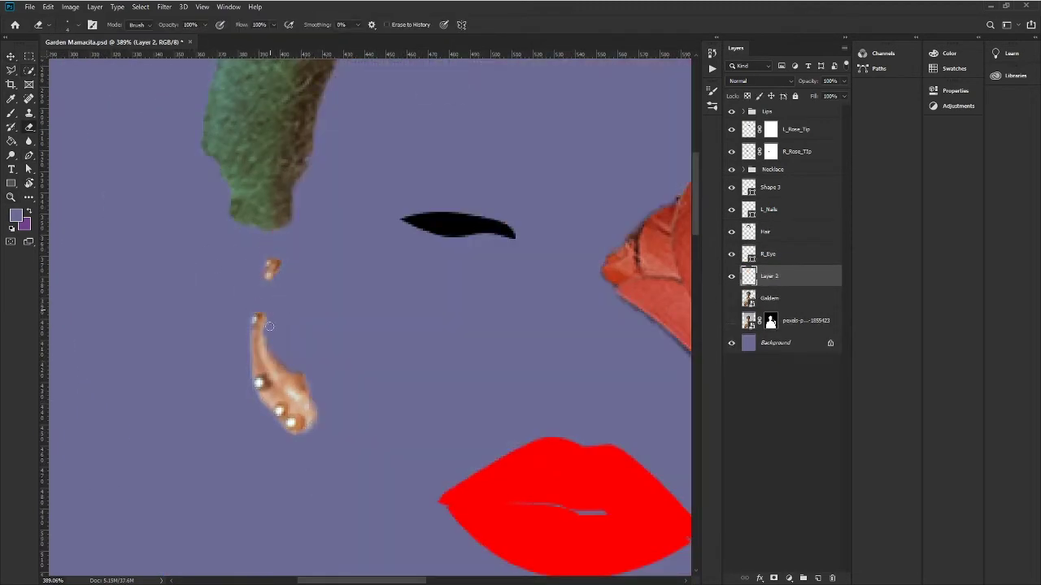
mouse_move(269, 326)
left_mouse_down()
mouse_move(263, 358)
mouse_move(292, 375)
left_mouse_up()
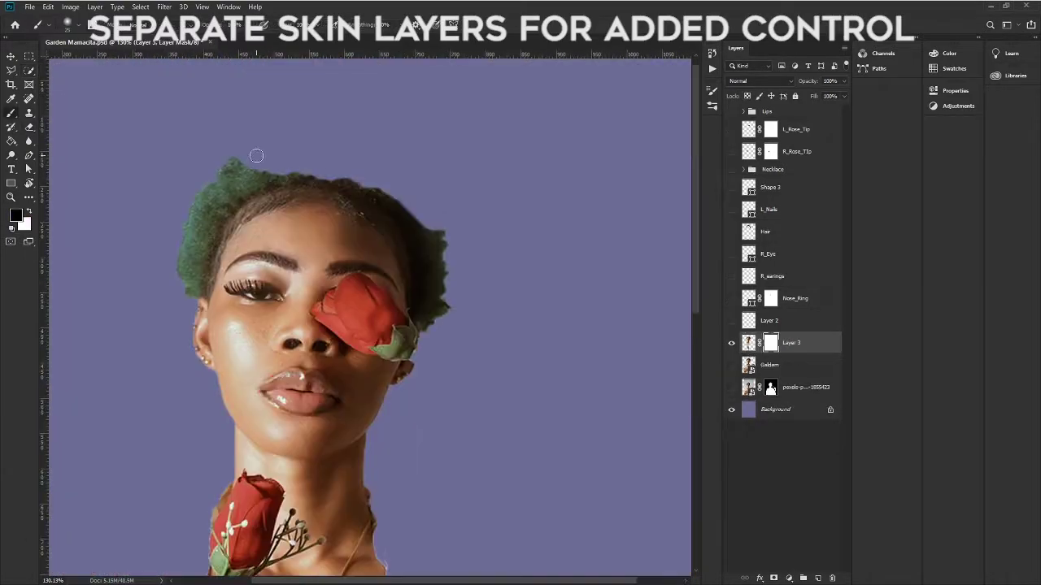
Step: Mask the outer hair off Layer 3 with black and paint the rose over the eye back in with white
left_click_drag(256, 156, 211, 224)
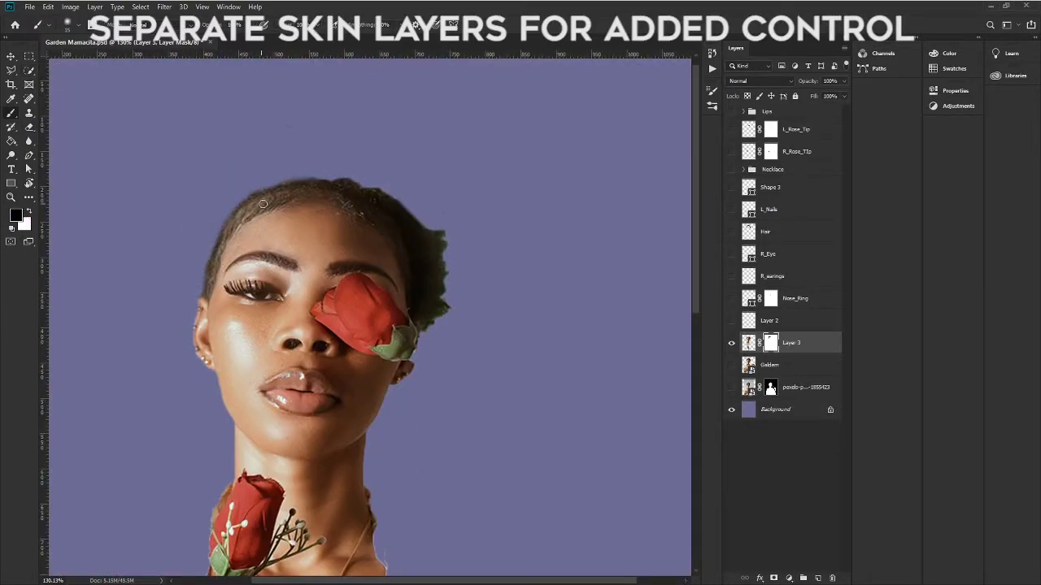
mouse_move(263, 204)
left_mouse_down()
mouse_move(439, 244)
mouse_move(427, 330)
left_mouse_up()
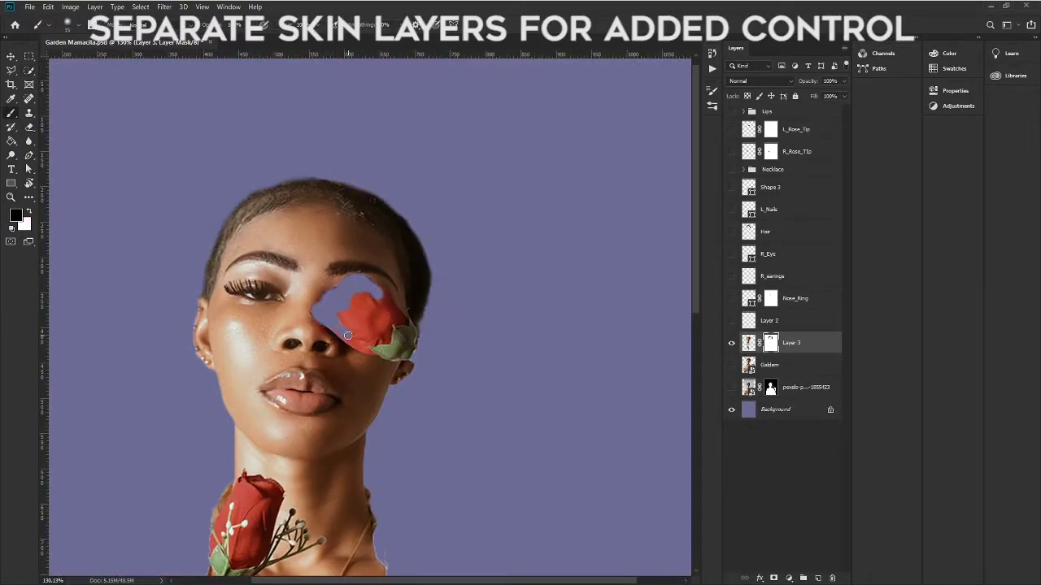
mouse_move(348, 335)
left_mouse_down()
mouse_move(390, 303)
mouse_move(382, 293)
left_mouse_up()
key("x")
scroll(213, 276, "down", 5)
key("x")
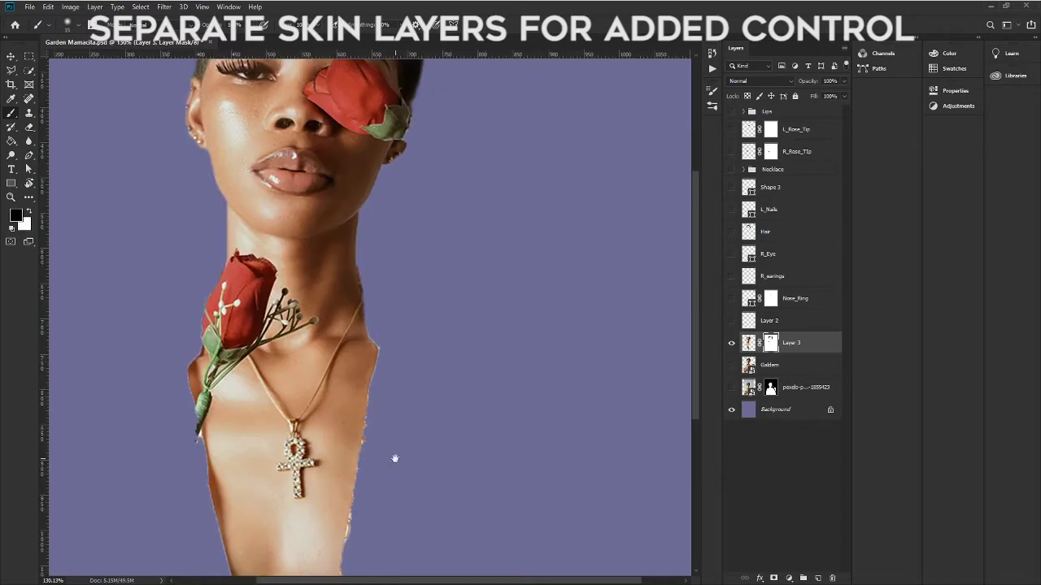
Step: Mask the robe remnants along the chest edges on Layer 3, and rename the layer Upperbody+Face
left_click_drag(394, 458, 384, 329)
left_click_drag(332, 467, 293, 288)
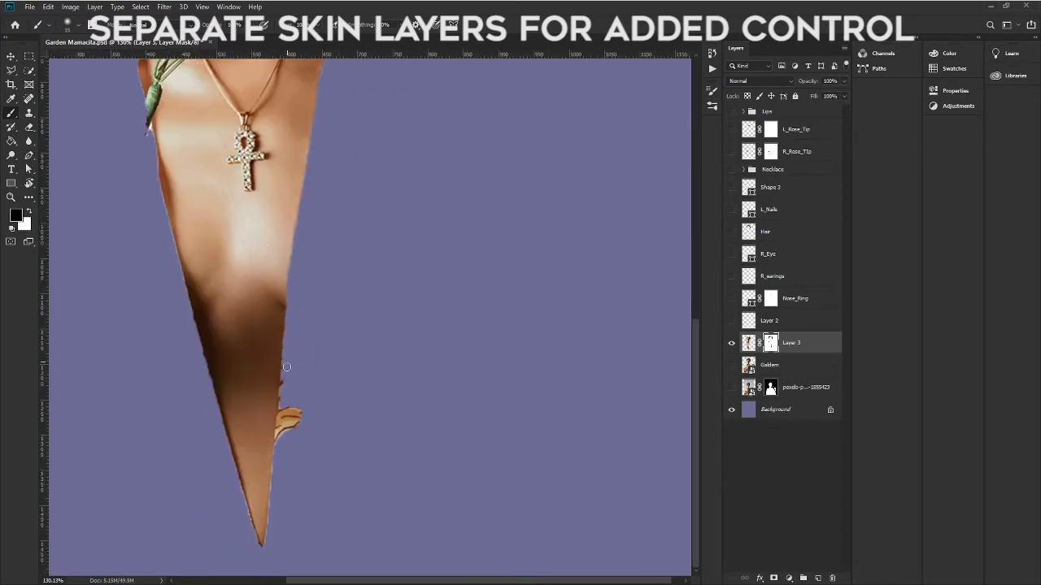
double_click(793, 343)
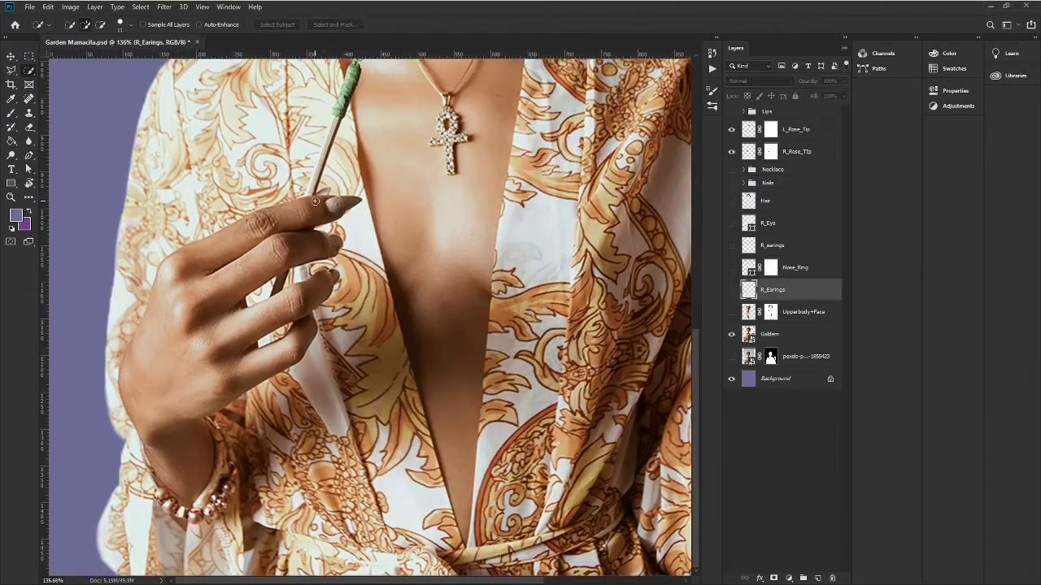
Step: Quick-select the hand holding the rose on the Galdem layer, copy it to a new layer and name it R_Hand
left_click(768, 334)
mouse_move(292, 224)
left_mouse_down()
mouse_move(330, 283)
mouse_move(265, 292)
mouse_move(261, 372)
left_mouse_up()
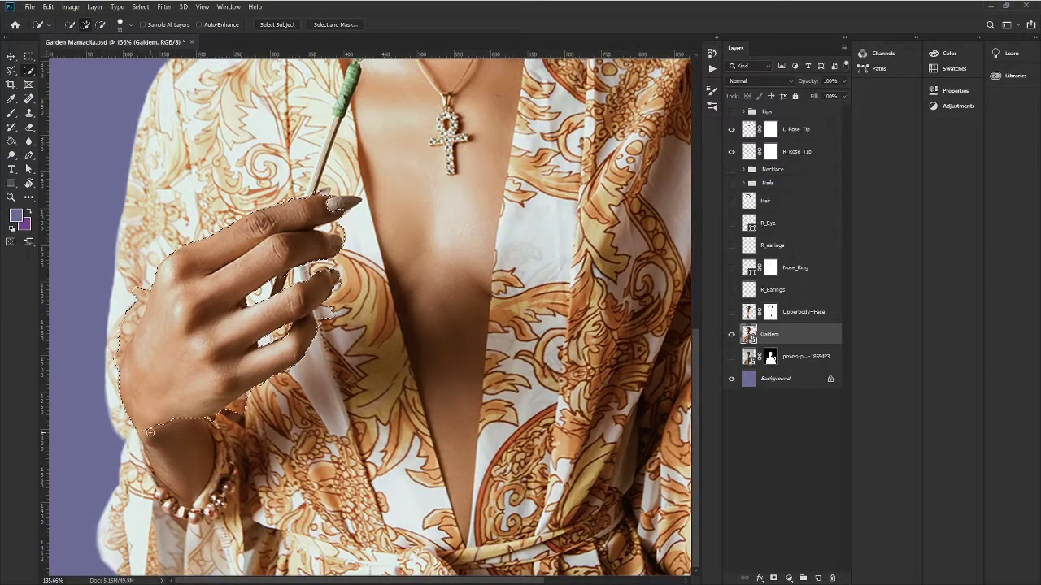
key("ctrl+j")
double_click(779, 334)
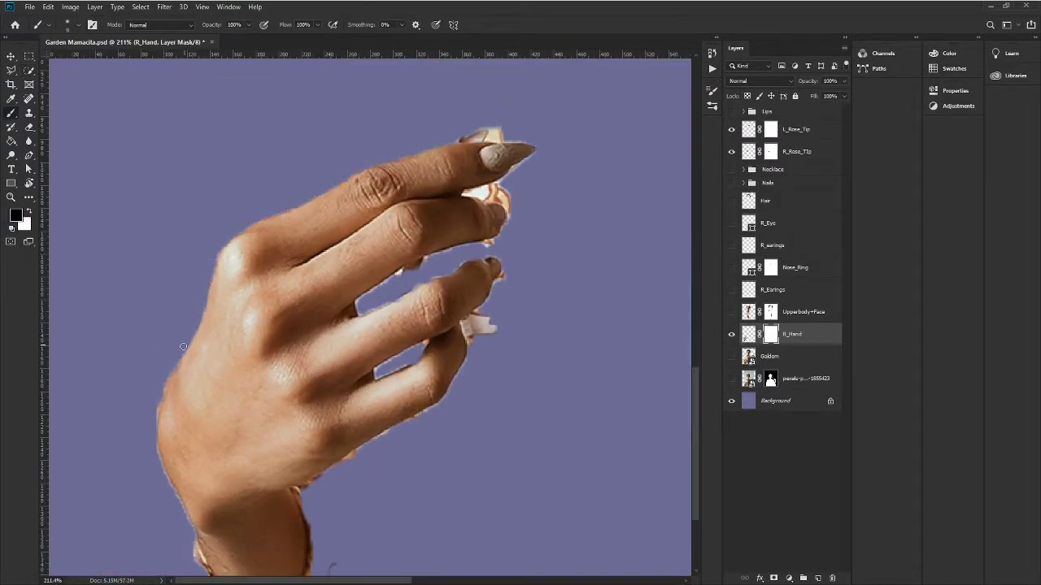
Step: Mask out the rose and robe remnants around the fingers and wrist on the R_Hand layer
scroll(162, 333, "down", 3)
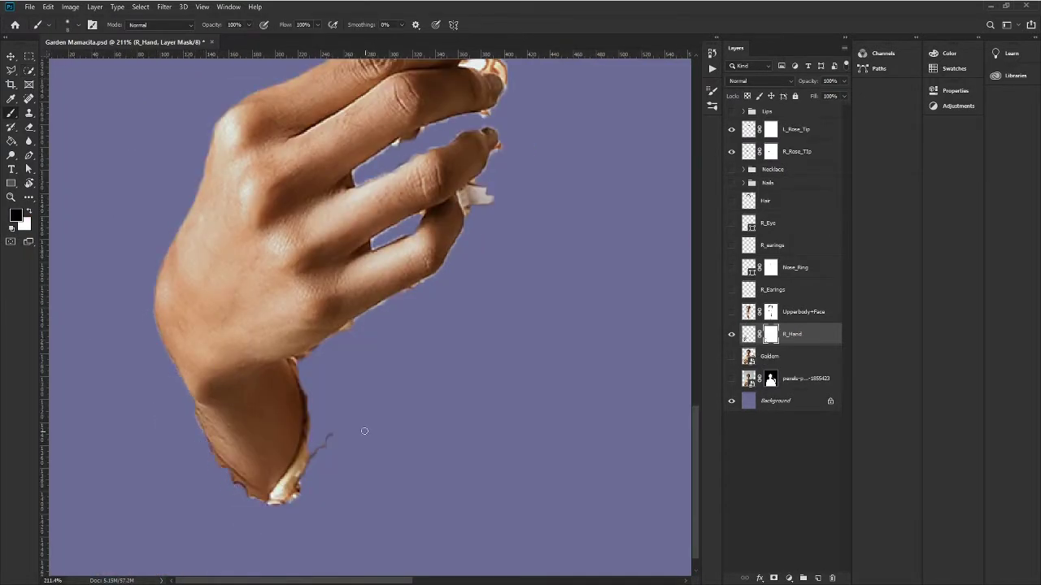
left_click_drag(330, 438, 274, 500)
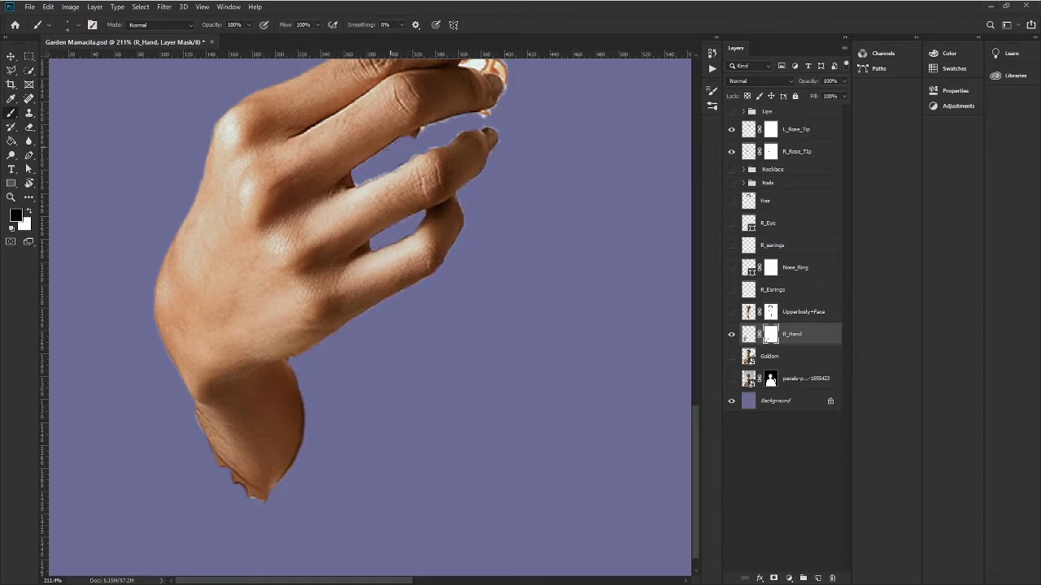
scroll(435, 144, "up", 2)
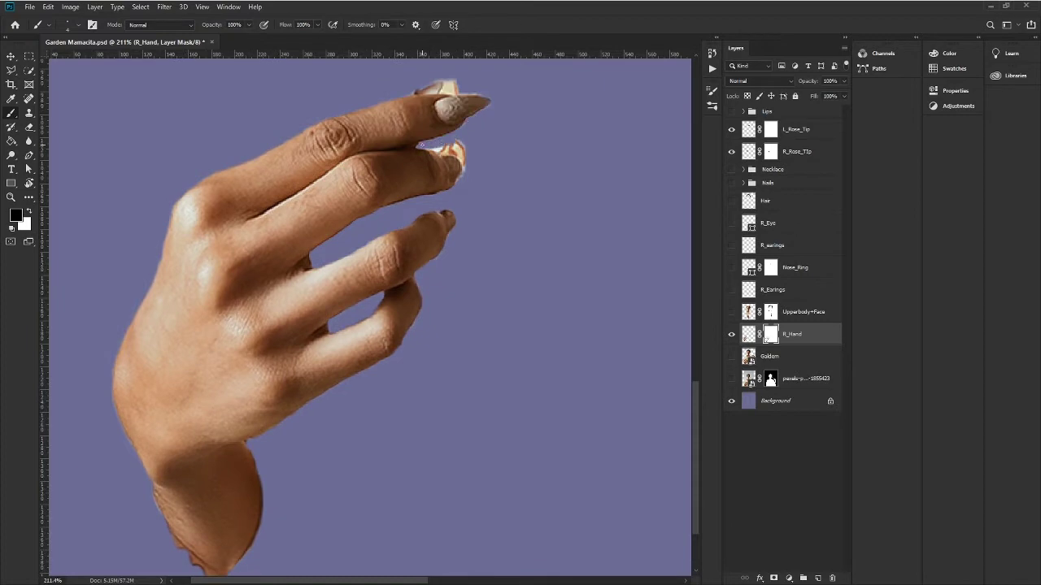
Step: Quick-select the raised hand on the Galdem layer, copy it to a new layer named L_Hand, and mask off the stem and sleeve remnants
key("w")
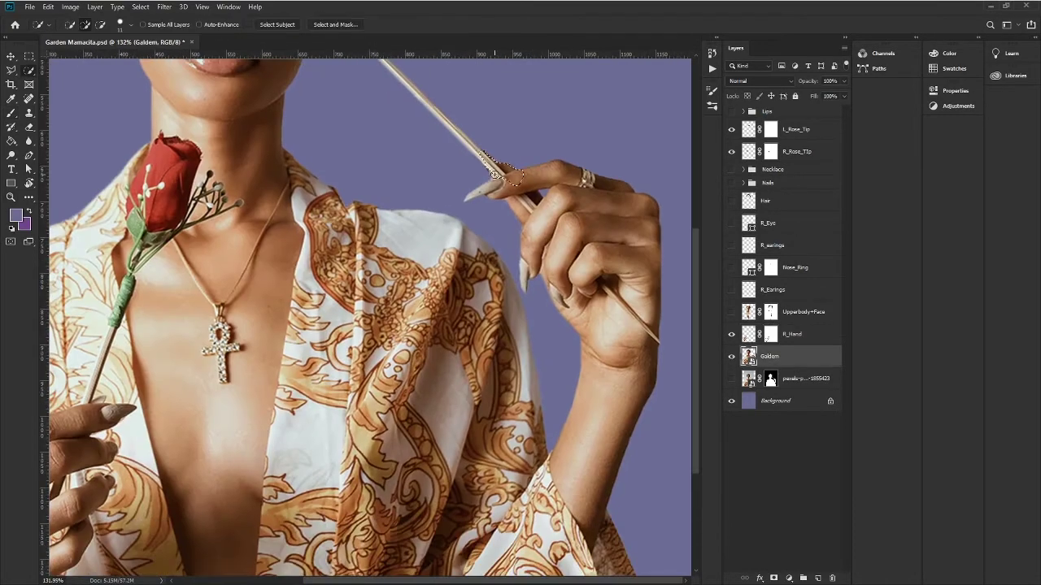
mouse_move(423, 106)
left_mouse_down()
mouse_move(487, 179)
mouse_move(537, 276)
left_mouse_up()
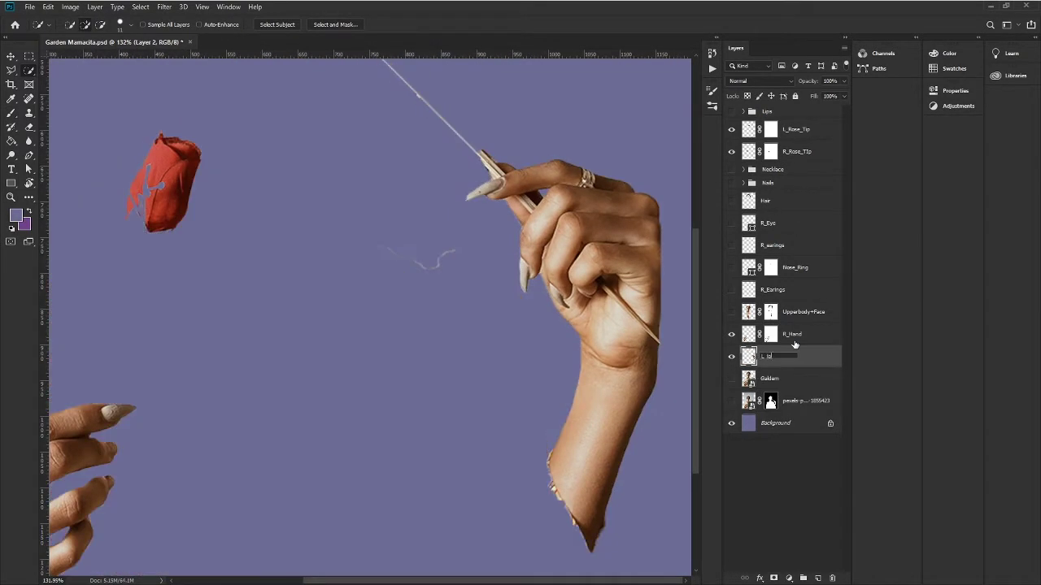
key("b")
scroll(489, 305, "up", 3)
scroll(489, 305, "down", 3)
scroll(369, 251, "up", 2)
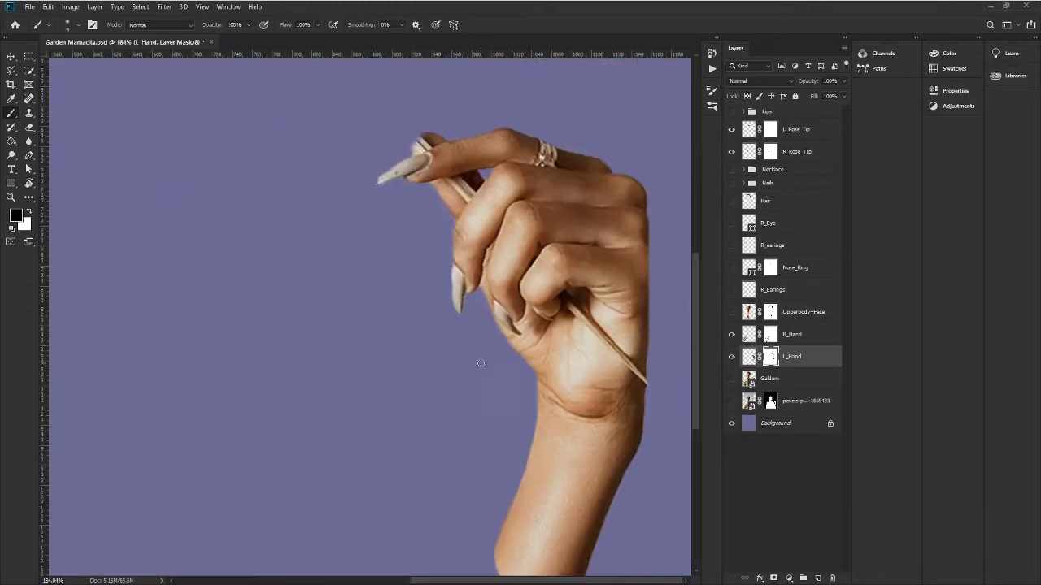
Step: Separate the index-finger ring onto a layer named L_Index_Ring and group the skin layers as Skin_Layer
key("w")
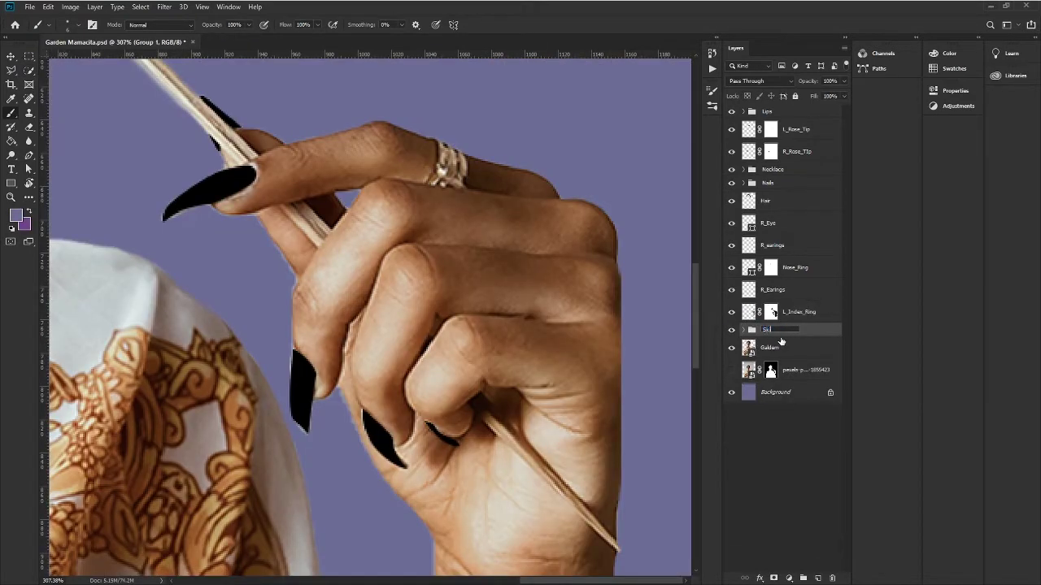
key("ctrl+0")
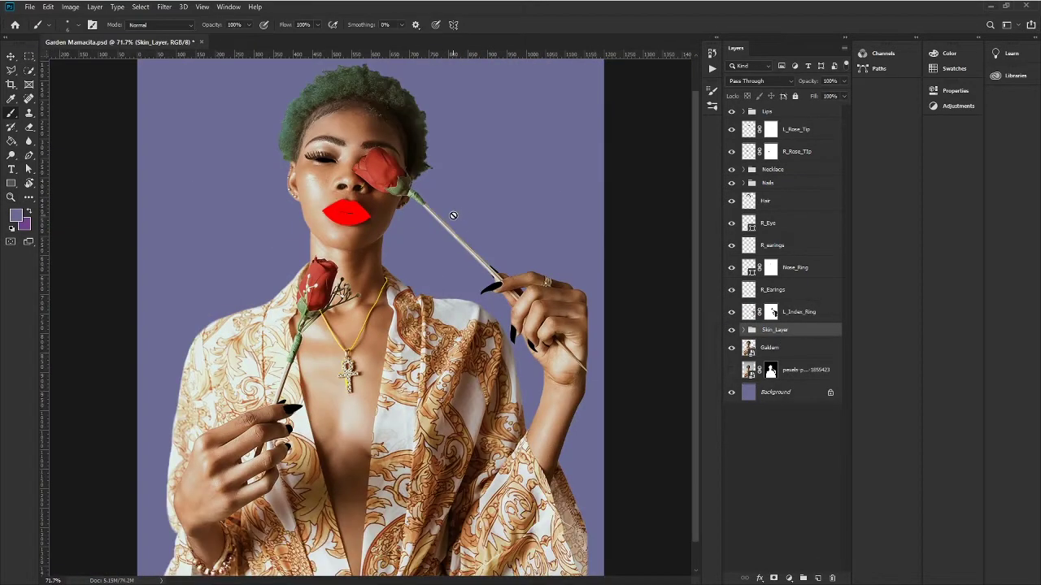
Step: Show only the Skin_Layer group, merge a duplicate of it into a single layer and desaturate that copy
left_click(731, 329, "alt")
key("ctrl+j")
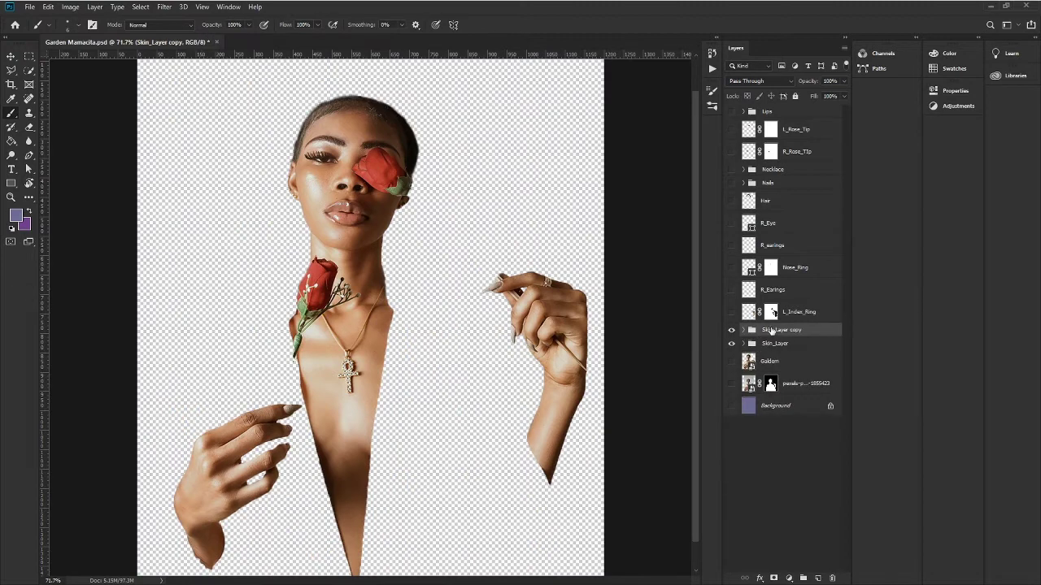
key("ctrl+e")
key("ctrl+shift+u")
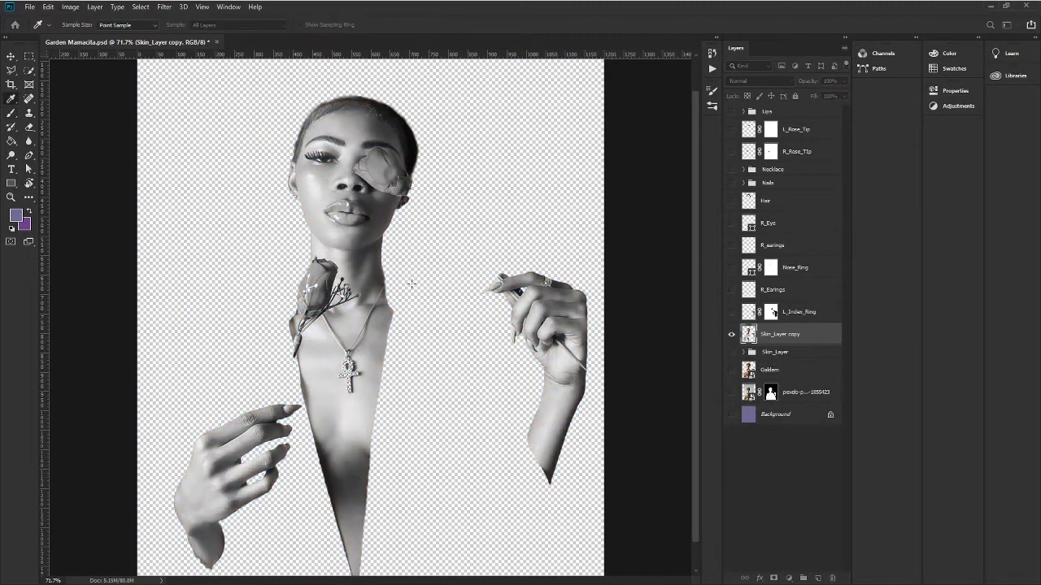
Step: Add an empty layer above the desaturated skin, show the Background and try a Mixer Brush stroke on the forehead
key("ctrl+shift+alt+n")
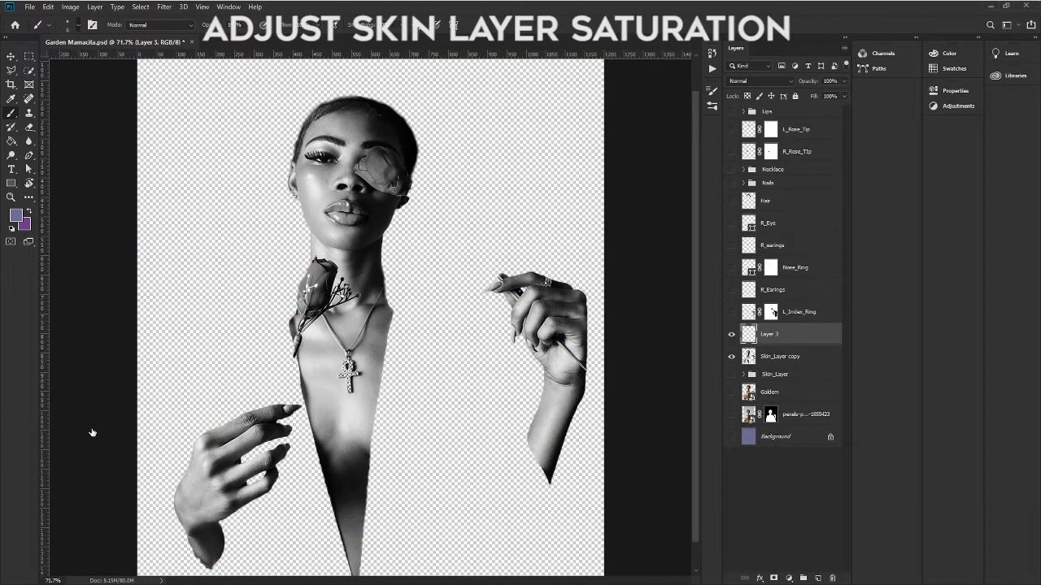
left_click(731, 437)
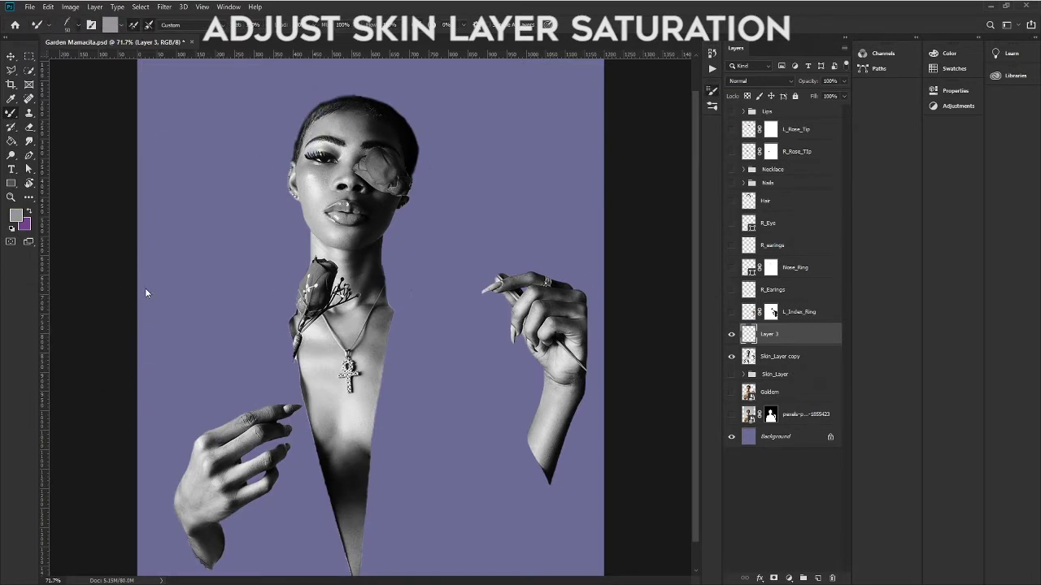
left_click_drag(375, 118, 370, 150)
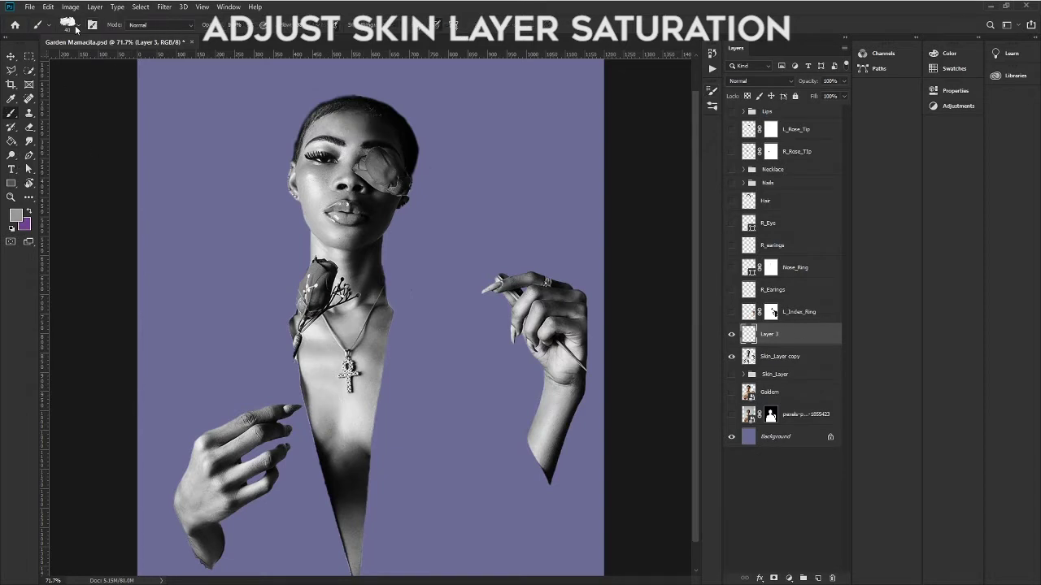
Step: Duplicate the Skin_Layer group as a single layer named Skin_Layer color above the grey copy and add a layer mask
left_click(780, 356)
left_click(731, 374)
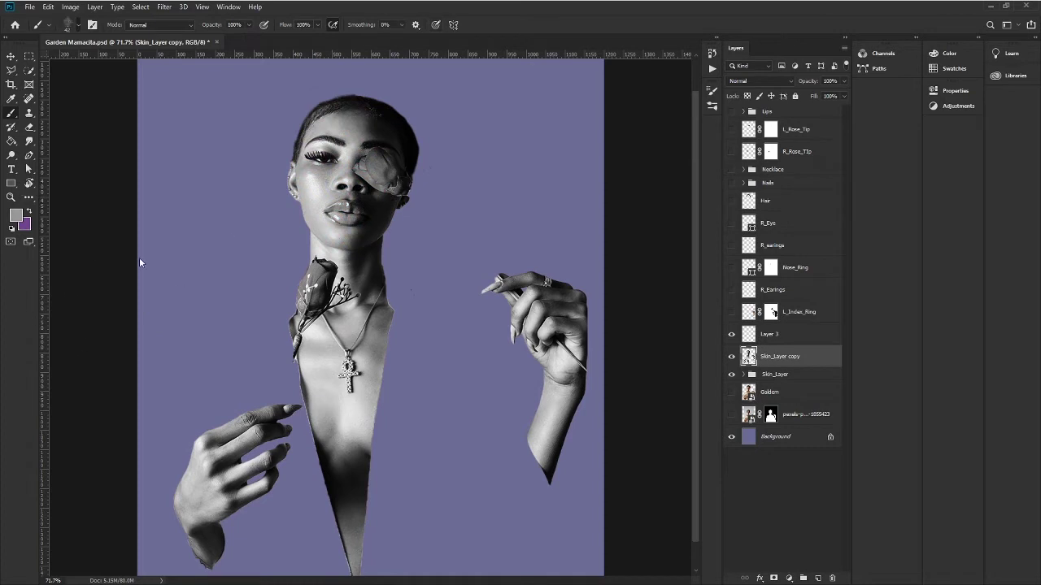
key("ctrl+j")
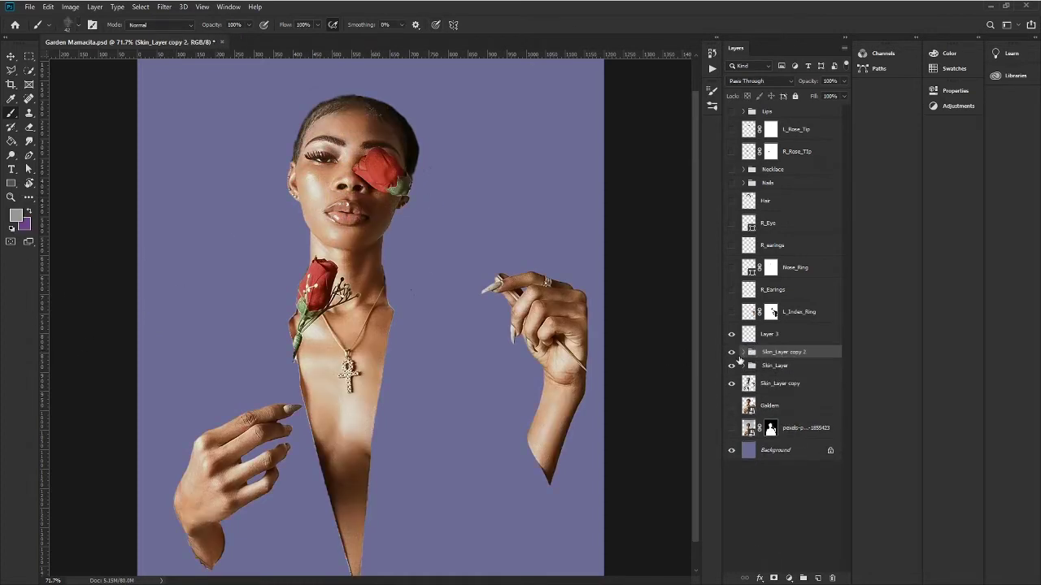
key("Return")
left_click(773, 578)
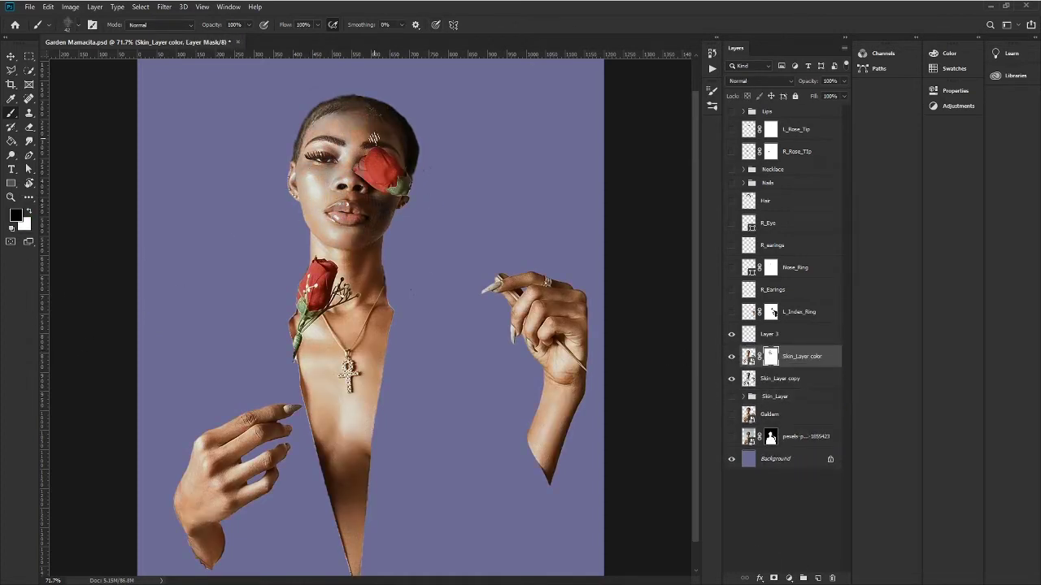
Step: Paint black with a textured brush on the Skin_Layer color mask over the neck, chest and both hands
left_click_drag(358, 240, 366, 293)
mouse_move(357, 398)
left_mouse_down()
mouse_move(341, 484)
mouse_move(346, 557)
left_mouse_up()
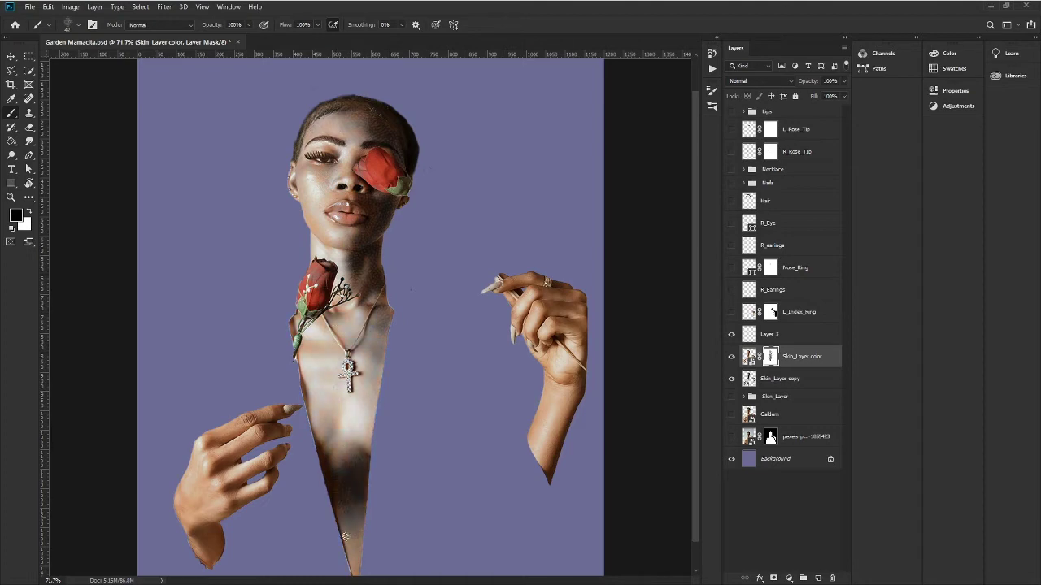
mouse_move(557, 475)
left_mouse_down()
mouse_move(561, 276)
mouse_move(529, 350)
left_mouse_up()
mouse_move(264, 417)
left_mouse_down()
mouse_move(197, 478)
mouse_move(250, 474)
mouse_move(206, 527)
left_mouse_up()
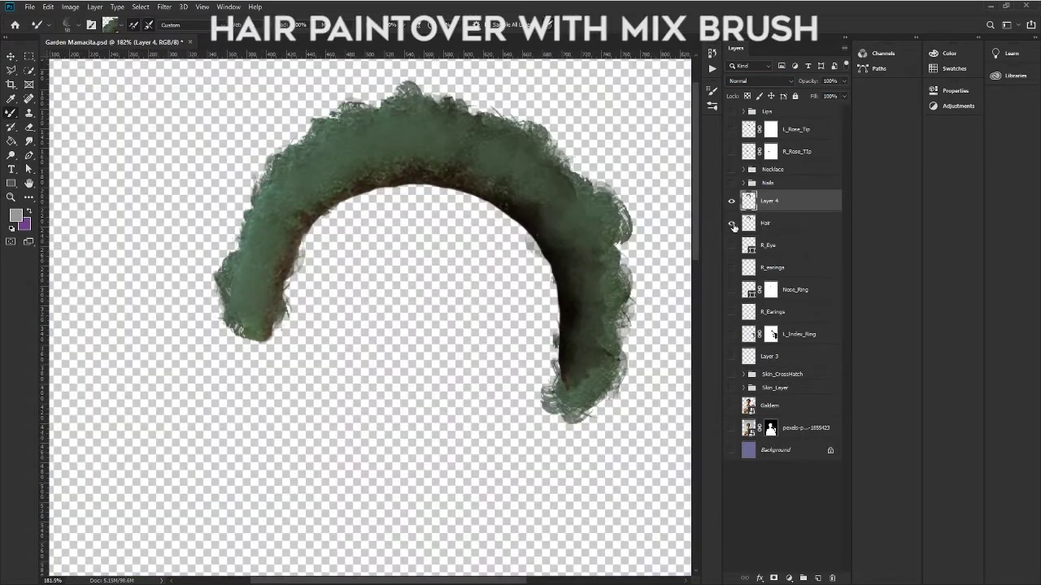
Step: Place the Hair layer above the mixer-brushed Layer 4 and mask the stray paint along the inner hairline on both layers
left_click(731, 222)
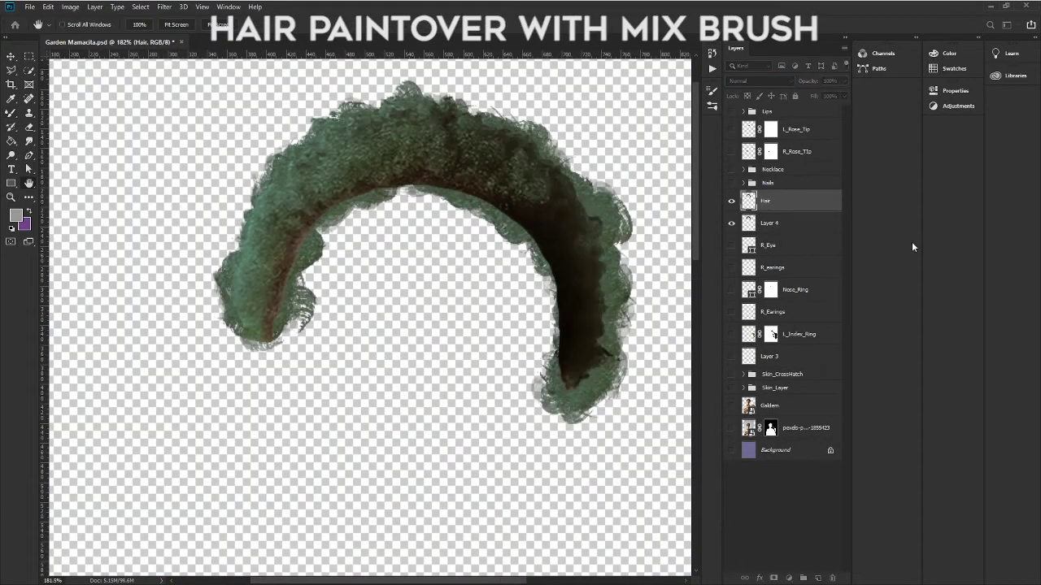
left_click(12, 116)
mouse_move(382, 131)
left_mouse_down()
mouse_move(528, 167)
mouse_move(504, 204)
mouse_move(435, 150)
left_mouse_up()
left_click(768, 223)
mouse_move(281, 313)
left_mouse_down()
mouse_move(297, 332)
mouse_move(476, 225)
mouse_move(511, 252)
mouse_move(483, 226)
left_mouse_up()
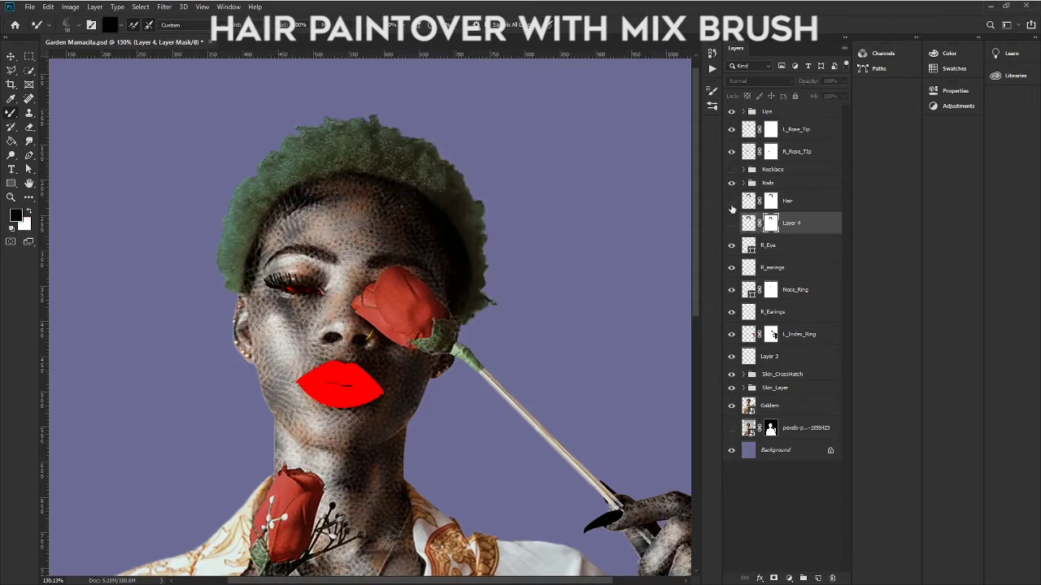
left_click(771, 222)
key("b")
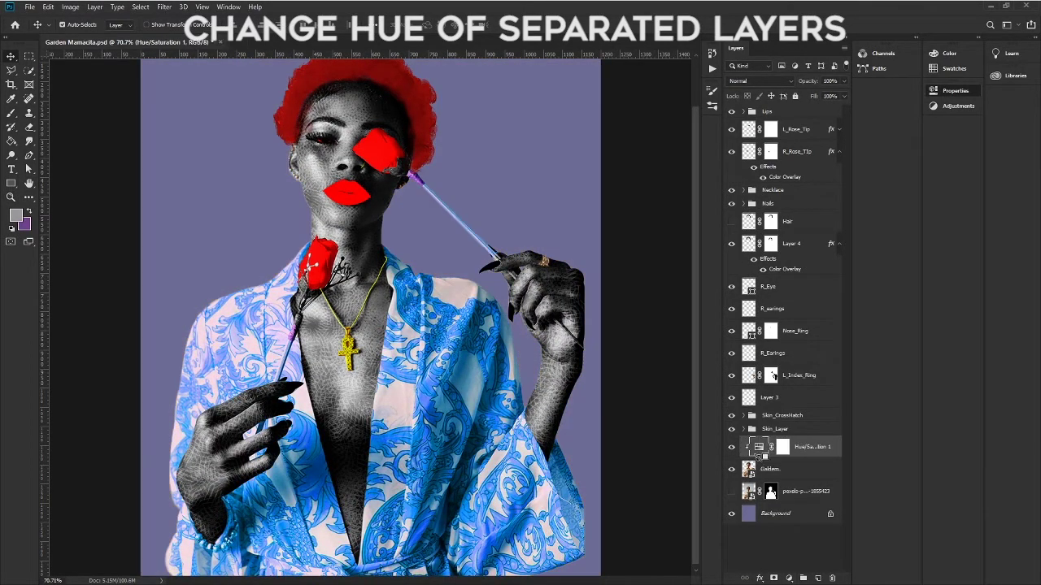
Step: Group Galdem with its Hue/Saturation adjustment as Galdem_Cloth_Color, and gather the portrait layers in a group named Garden_Mamacita
key("ctrl+g")
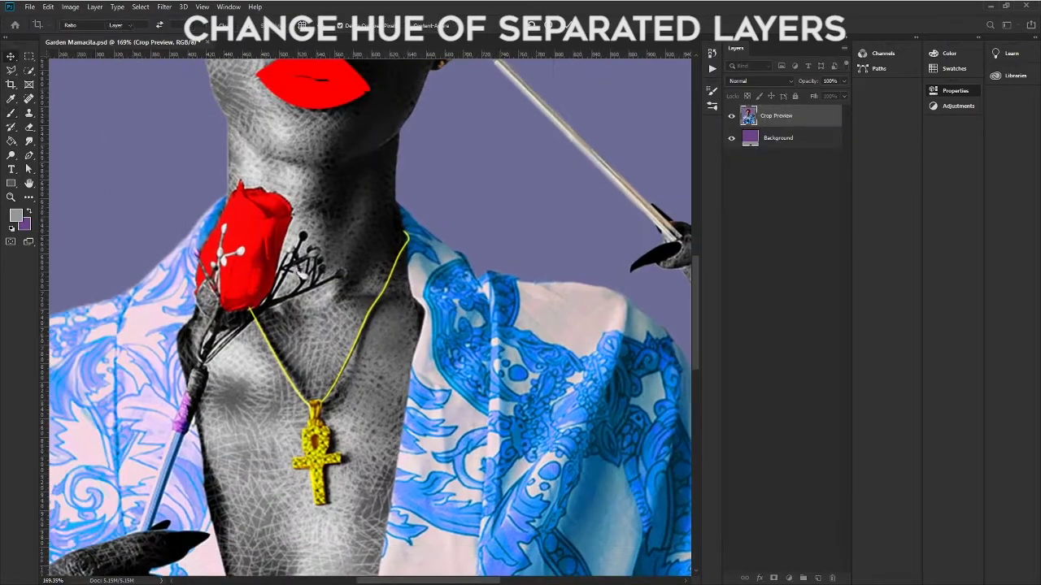
left_click(746, 417)
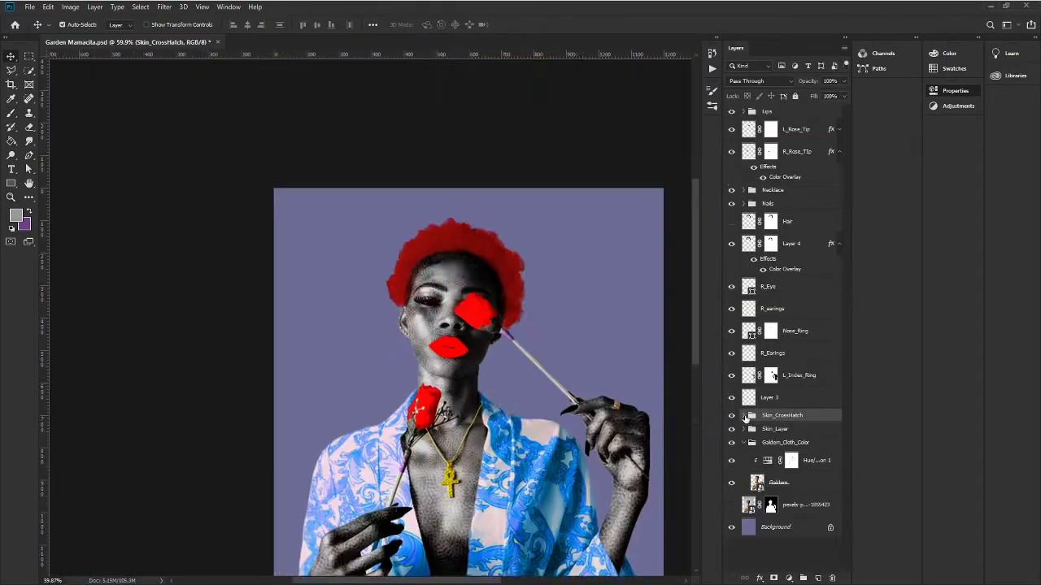
scroll(519, 267, "down", 3)
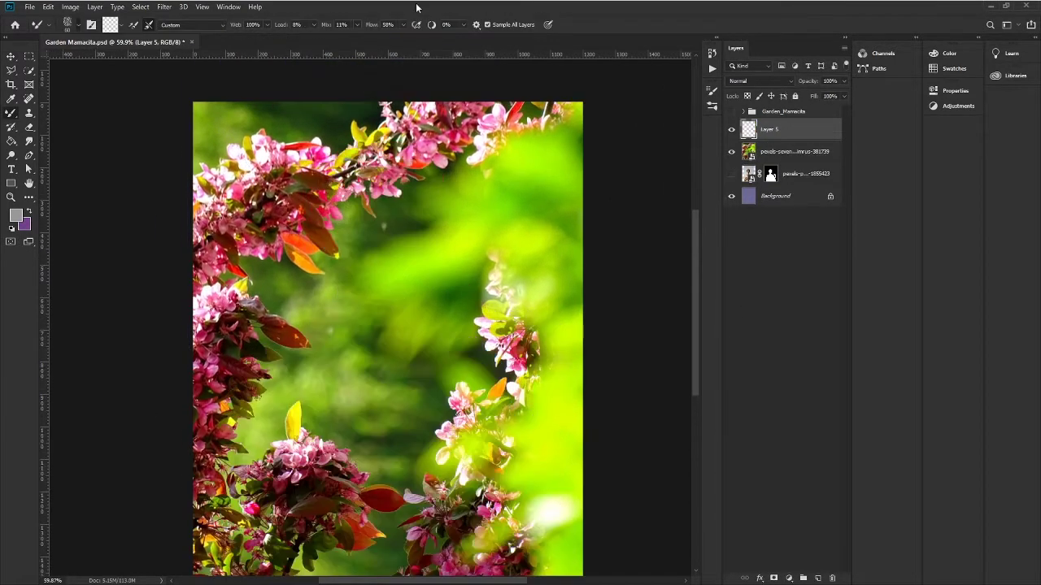
Step: Smear the blossom photo into a mottled background texture on Layer 5 with the Mixer Brush
mouse_move(362, 240)
left_mouse_down()
mouse_move(326, 211)
mouse_move(386, 265)
left_mouse_up()
mouse_move(377, 163)
left_mouse_down()
mouse_move(354, 112)
mouse_move(535, 207)
mouse_move(211, 313)
mouse_move(455, 293)
mouse_move(516, 266)
mouse_move(429, 443)
mouse_move(295, 435)
mouse_move(293, 333)
mouse_move(296, 503)
mouse_move(292, 374)
left_mouse_up()
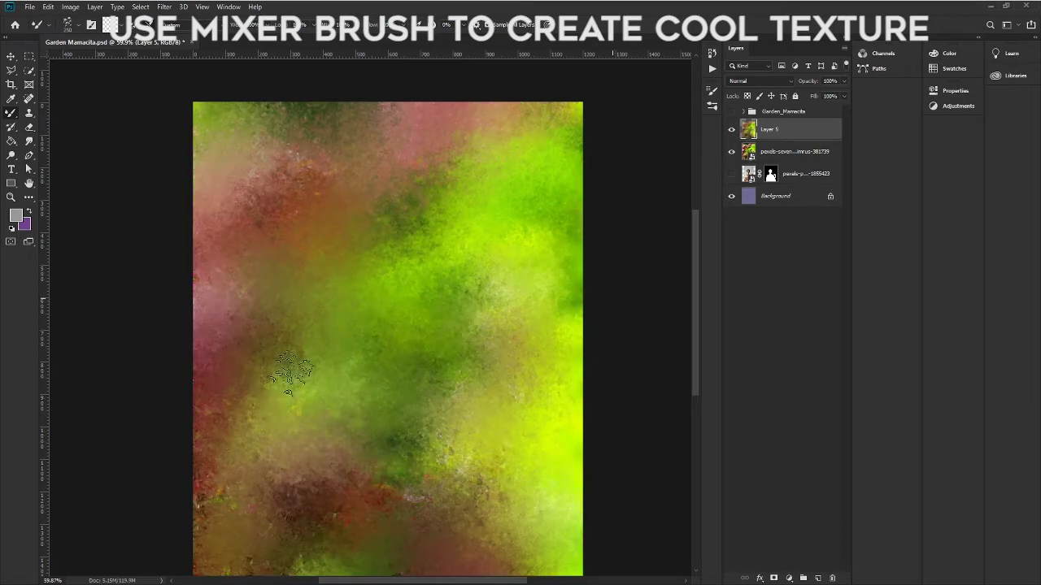
left_click_drag(480, 488, 277, 415)
left_click_drag(480, 179, 268, 440)
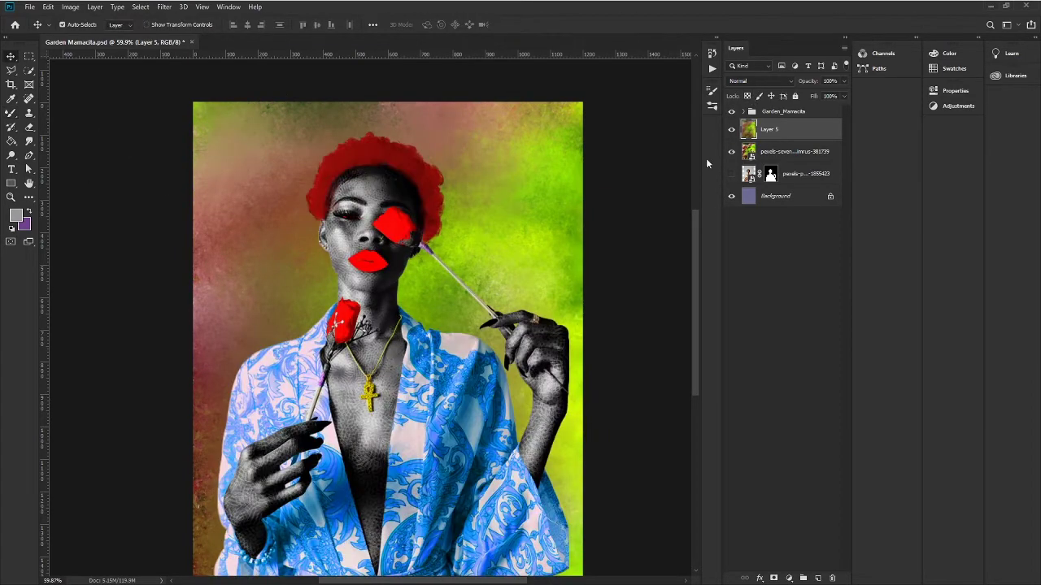
Step: Mask parts of a mirrored Layer 5 copy with a textured brush to vary the background, and show Layer 5 beneath it
key("b")
mouse_move(244, 244)
left_mouse_down()
mouse_move(418, 98)
mouse_move(504, 163)
left_mouse_up()
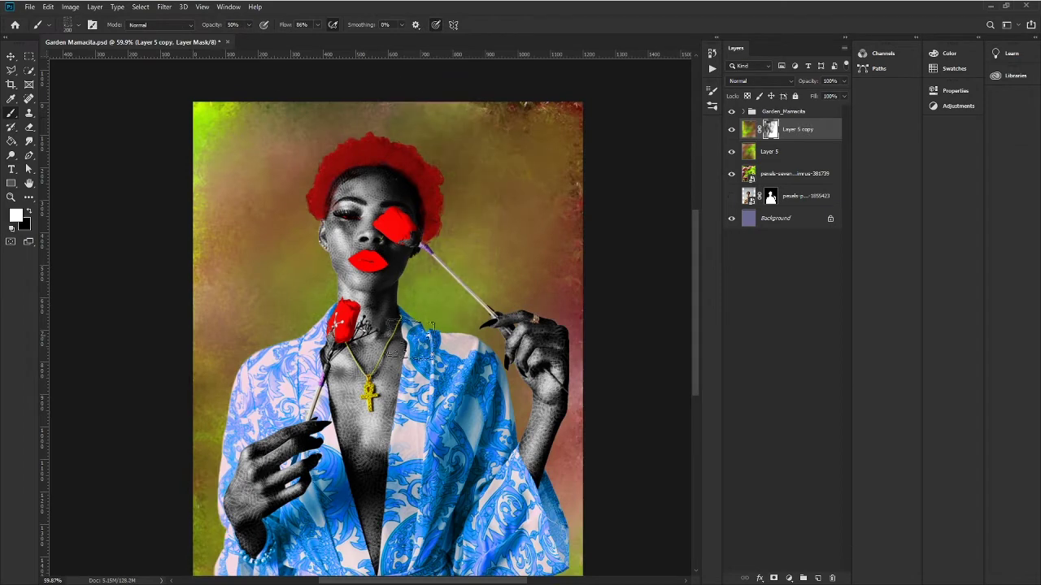
left_click(749, 129)
left_click(771, 130)
key("d")
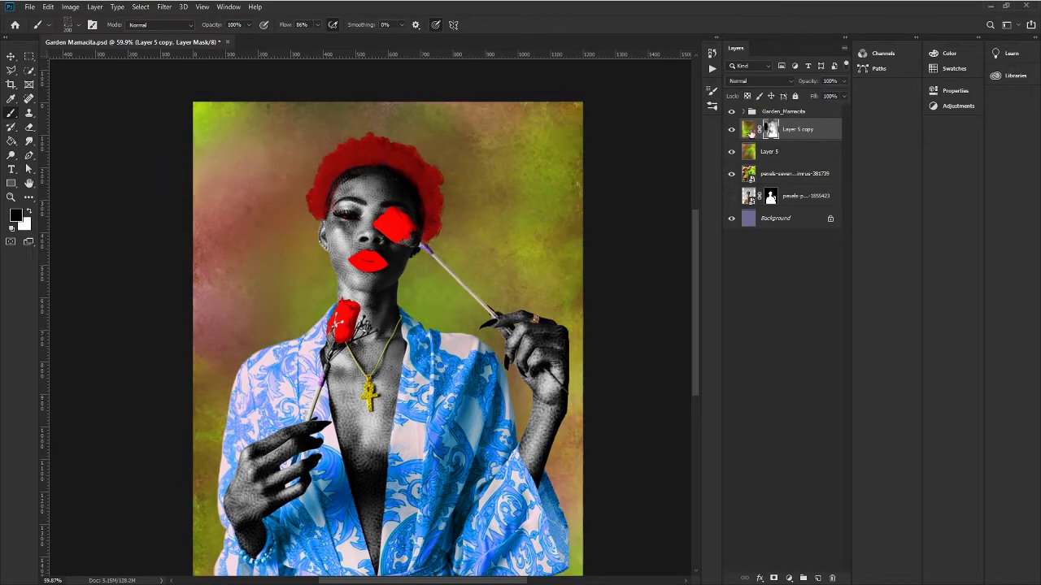
left_click_drag(456, 244, 541, 151)
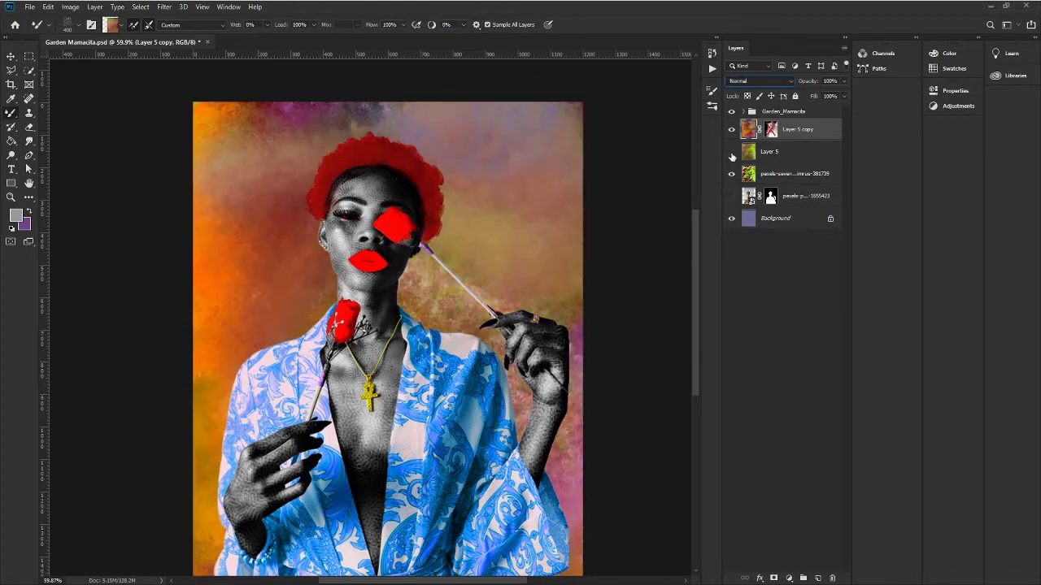
left_click(731, 152)
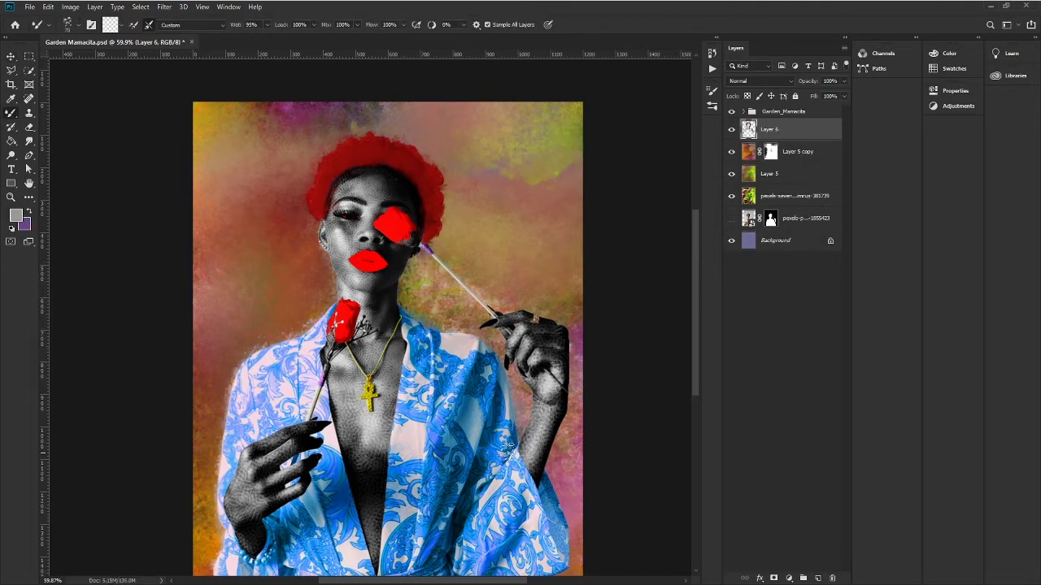
Step: Inside the Garden_Mamacita group, style the lips and jewellery in red and mask the necklace glow crossing the neck
left_click(744, 112)
left_click(774, 125)
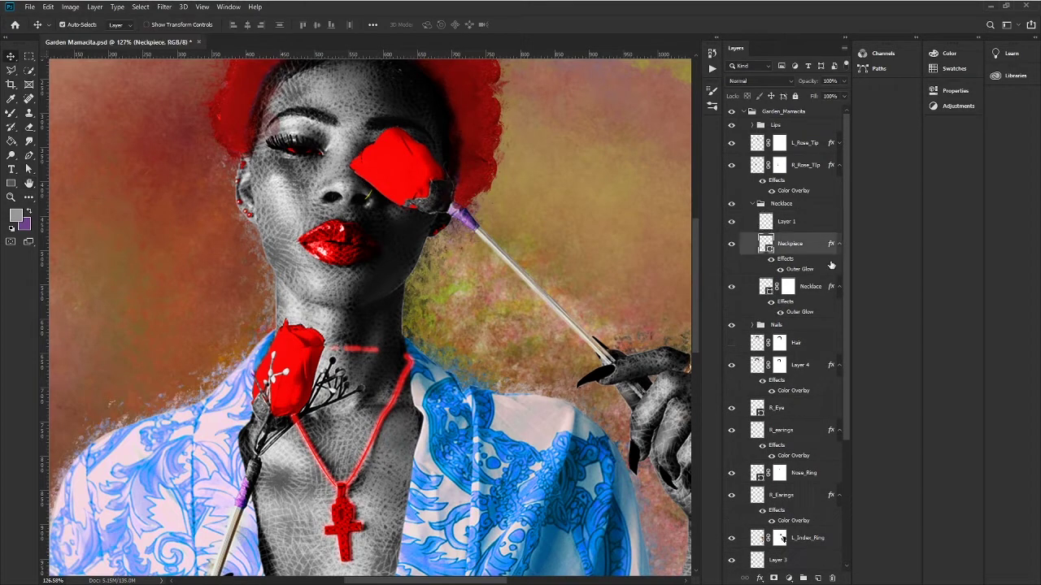
left_click(787, 265)
key("b")
key("d")
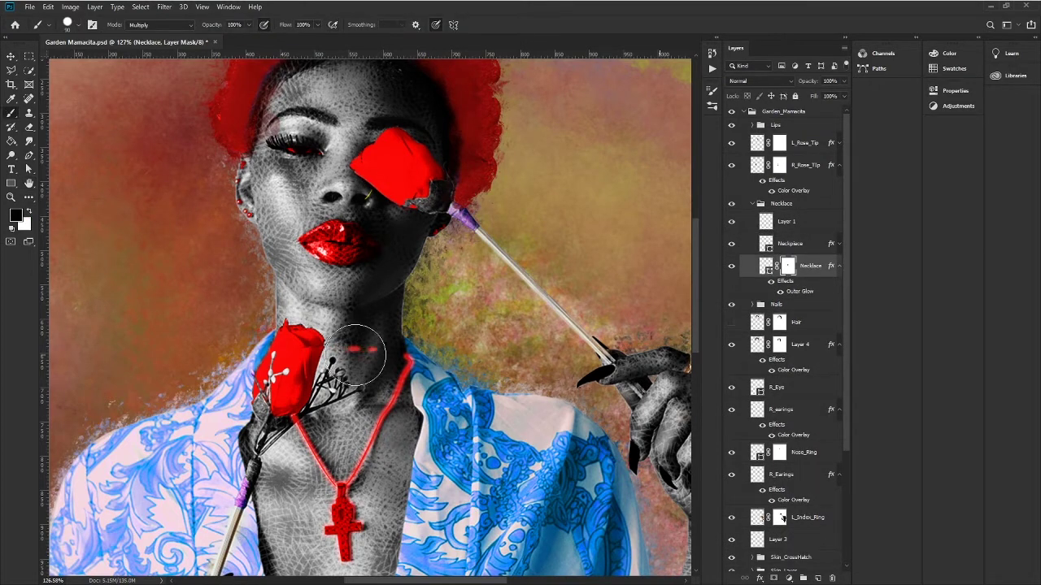
key("ctrl+0")
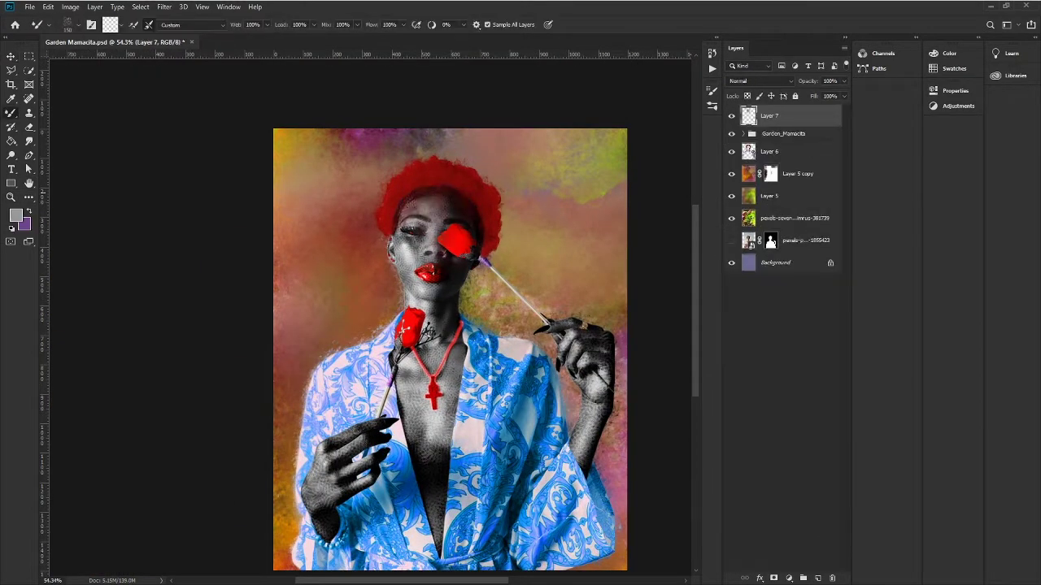
Step: Smear the face, hair, hands and robe with soft Mixer Brush strokes on Layer 7
left_click_drag(472, 252, 480, 358)
left_click_drag(398, 325, 357, 504)
left_click_drag(431, 357, 537, 488)
left_click_drag(569, 342, 570, 529)
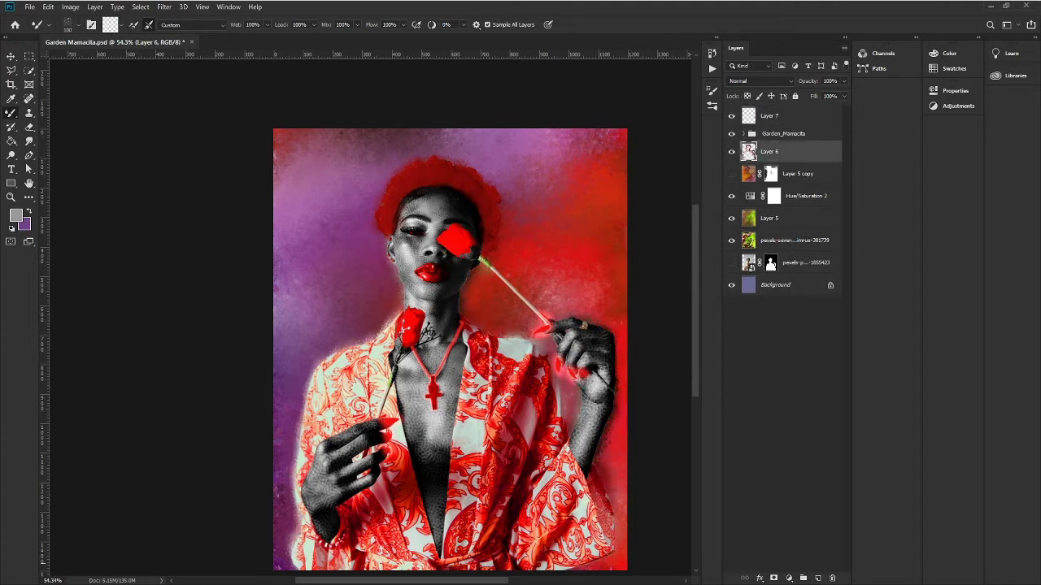
mouse_move(418, 203)
left_mouse_down()
mouse_move(406, 244)
mouse_move(455, 228)
mouse_move(342, 529)
left_mouse_up()
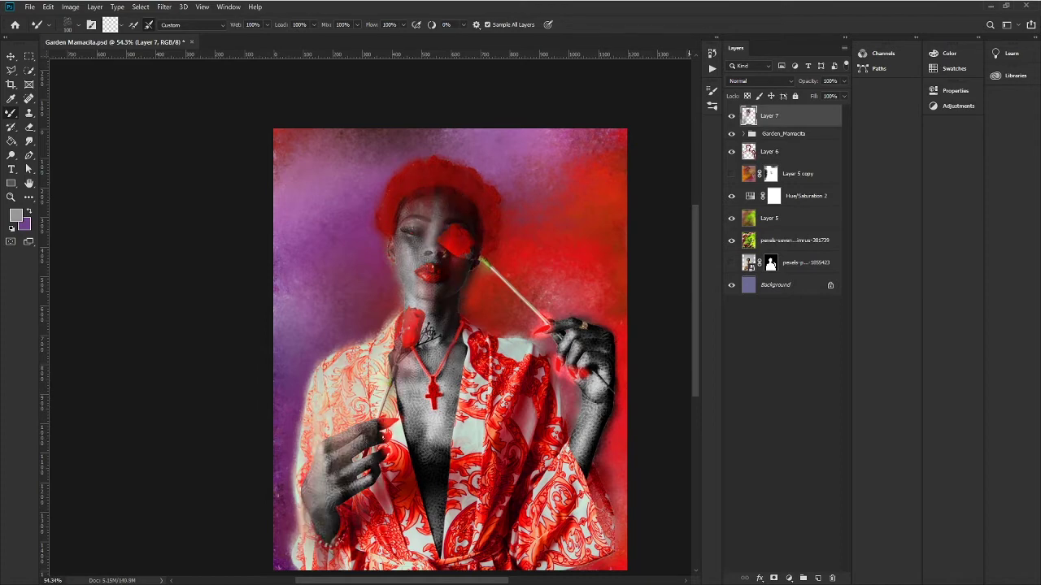
left_click_drag(380, 437, 490, 268)
mouse_move(545, 391)
left_mouse_down()
mouse_move(370, 529)
mouse_move(501, 366)
mouse_move(598, 354)
left_mouse_up()
Step: Compare blend modes on Layer 7, set it to Screen at 100% opacity, and give it a layer mask
left_click(761, 80)
scroll(752, 83, "down", 5)
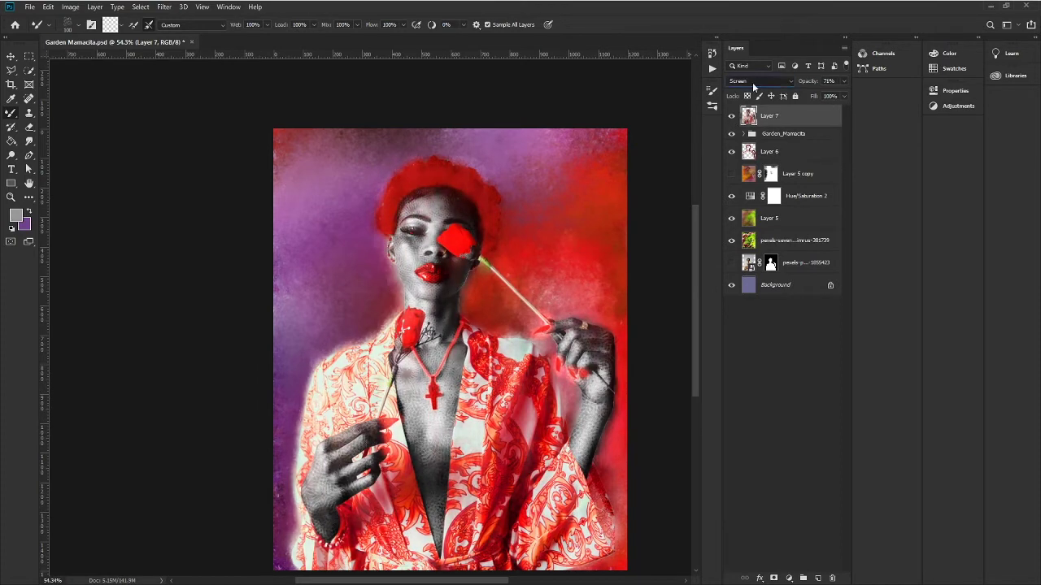
key("Up")
key("Up")
key("Up")
key("Up")
key("Up")
key("Up")
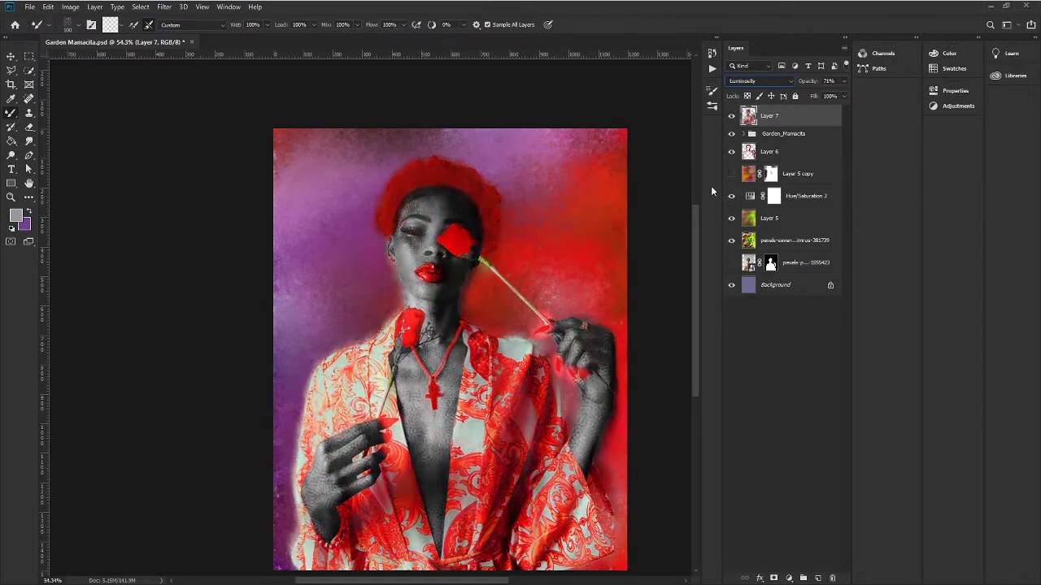
key("Down")
key("Down")
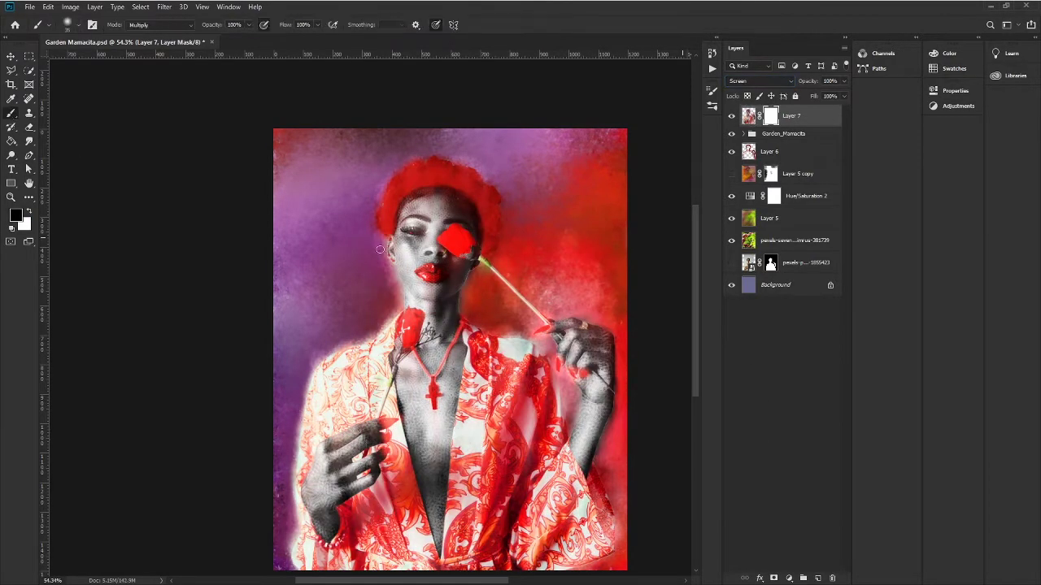
Step: Create an empty layer beneath Layer 7 and hide parts of Layer 7 by painting black on its mask
left_click(817, 578, "ctrl")
key("e")
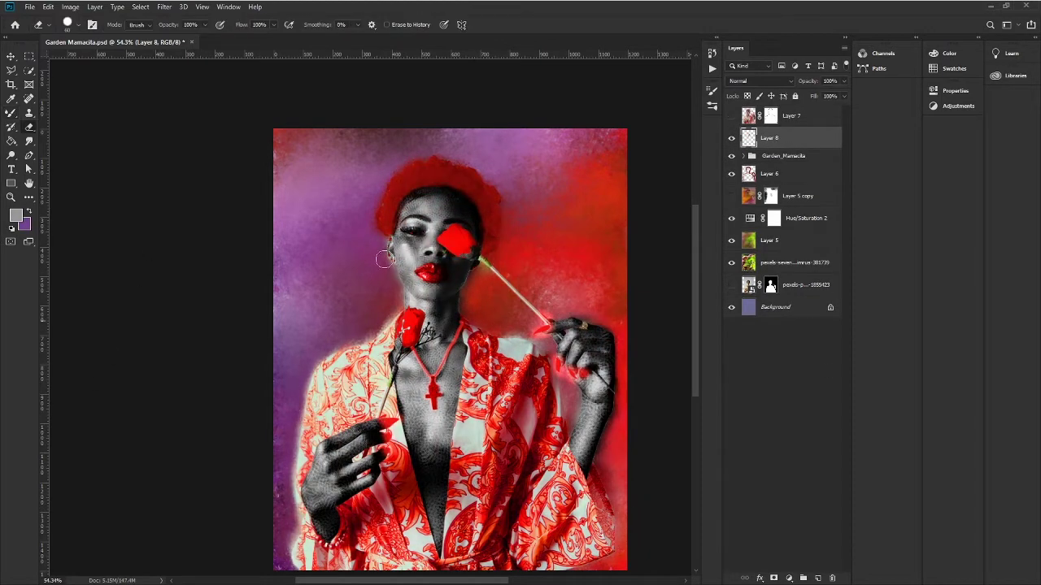
left_click(731, 115)
left_click(731, 138)
left_click(770, 115)
key("d")
key("b")
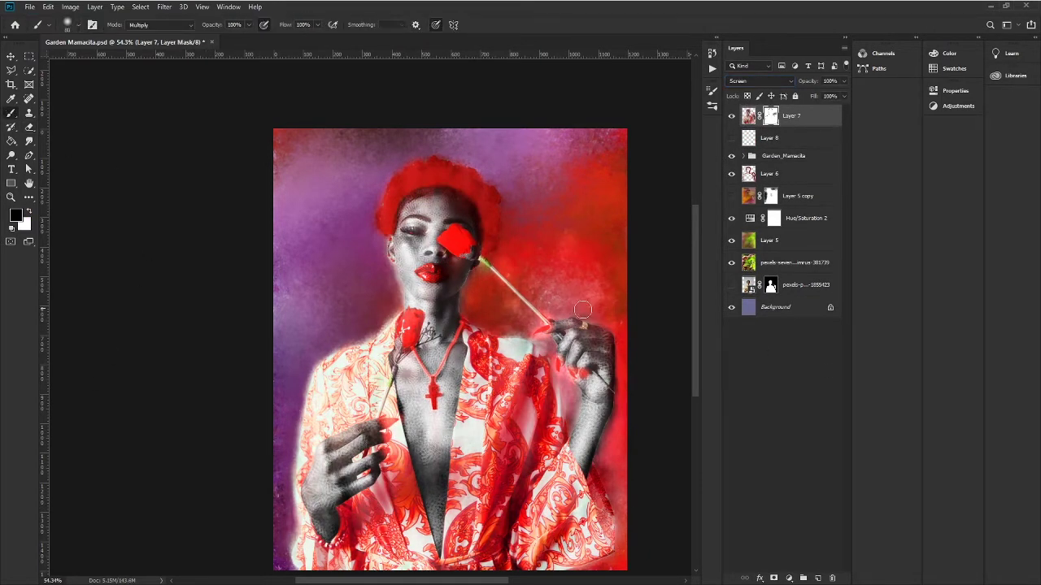
Step: With Layer 7 hidden, smear the hand and lower robe on Layer 8 using the Mixer Brush, and show Layer 7 again
key("v")
left_click(731, 116)
left_click(731, 139)
left_click(770, 138)
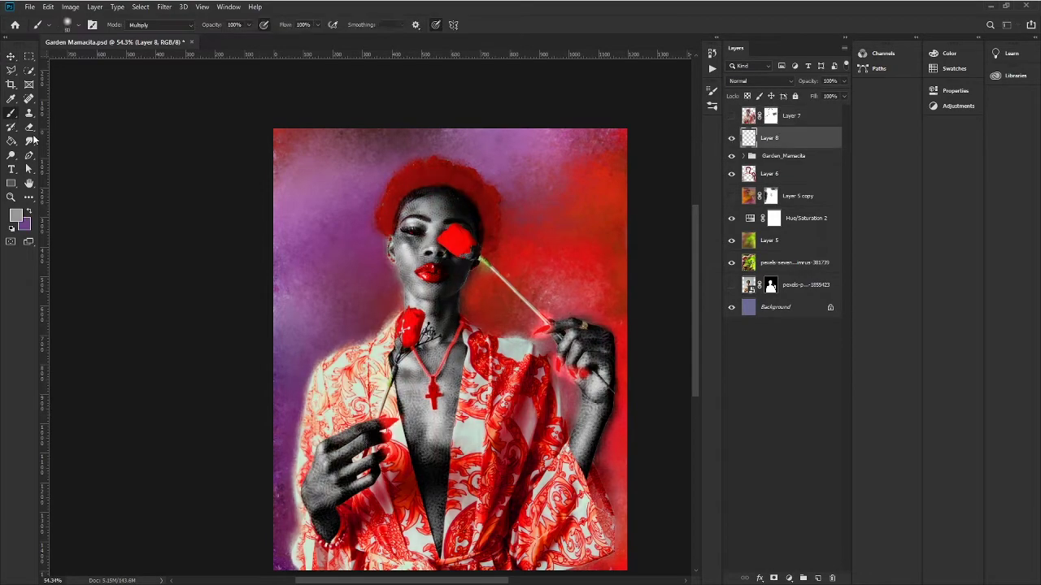
key("b")
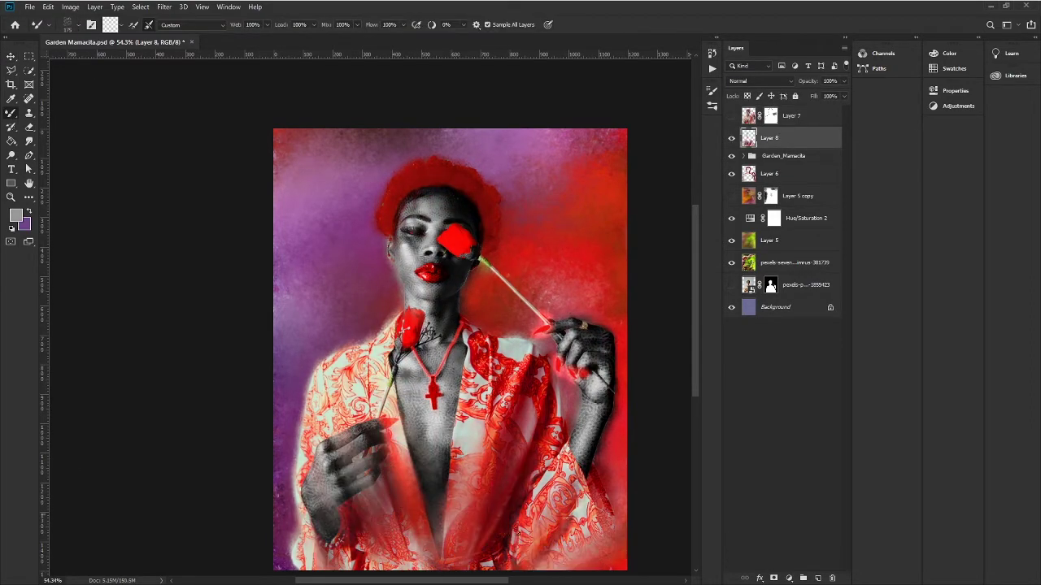
left_click(731, 115)
left_click(731, 138)
left_click(731, 138)
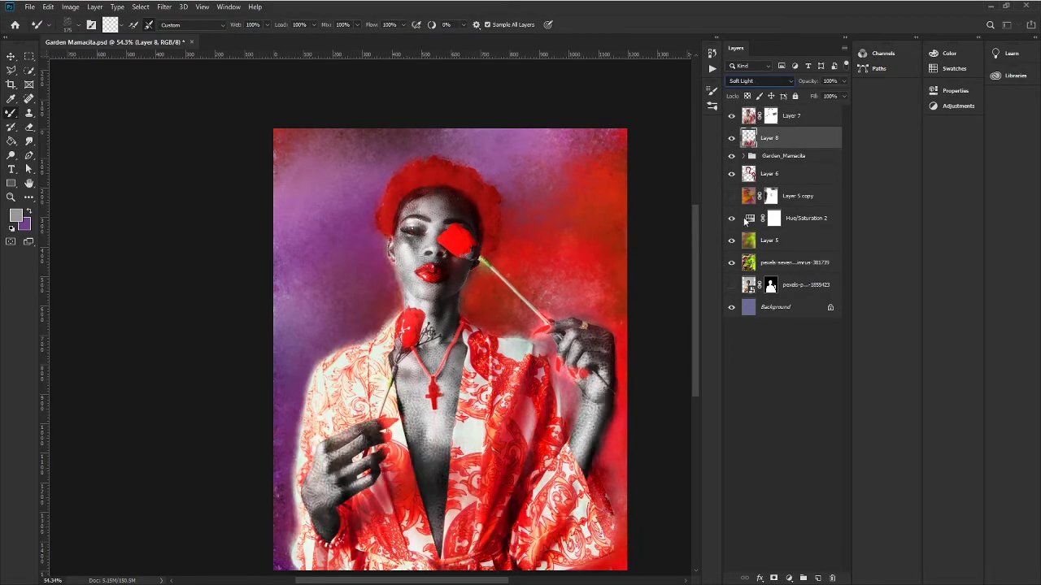
Step: On a new top layer, blend the edges of the hair, face, robe and raised arm into the background with the Mixer Brush
key("ctrl+shift+alt+n")
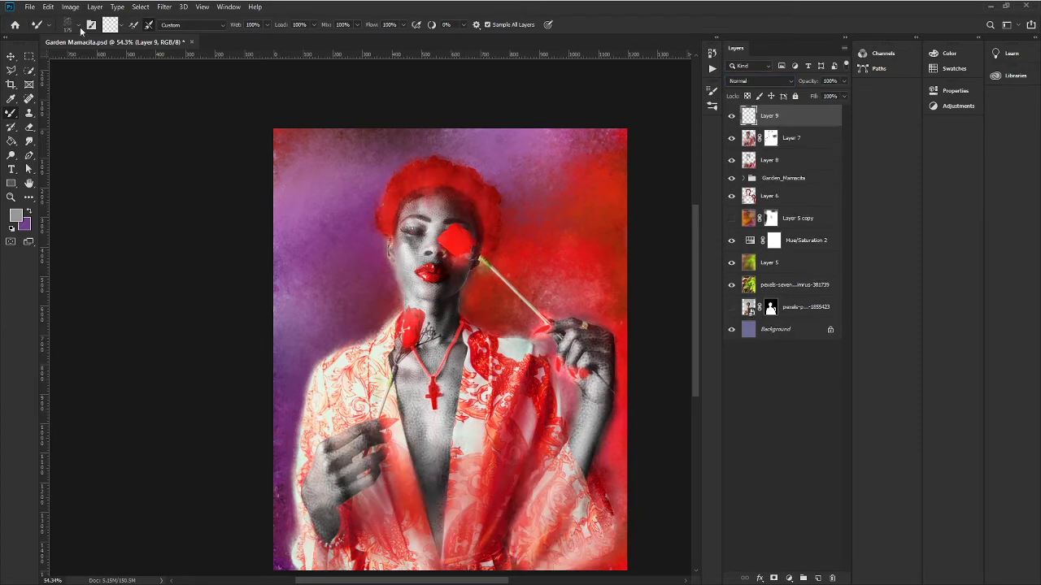
left_click_drag(368, 187, 402, 174)
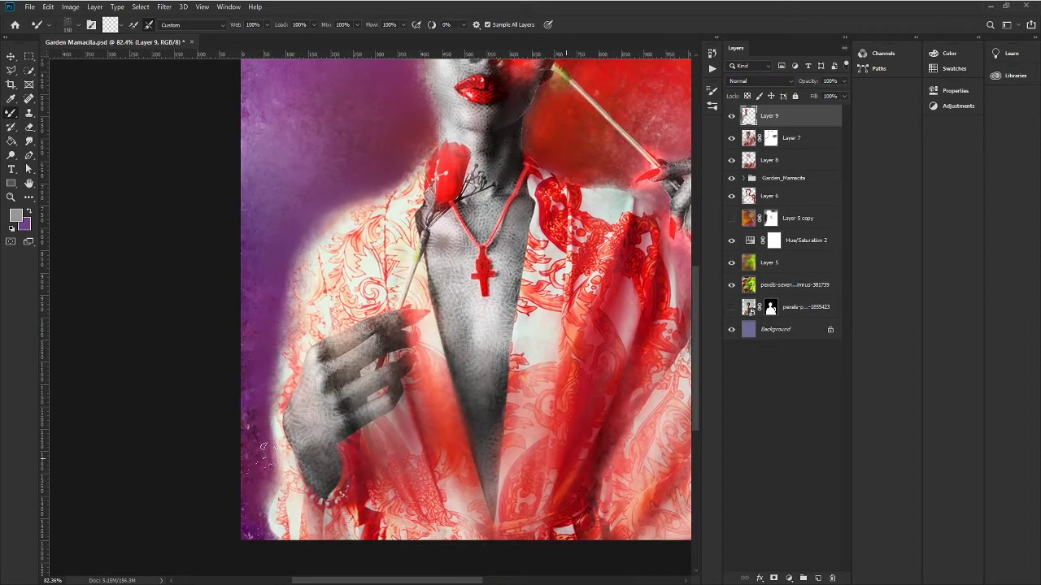
left_click_drag(445, 127, 273, 144)
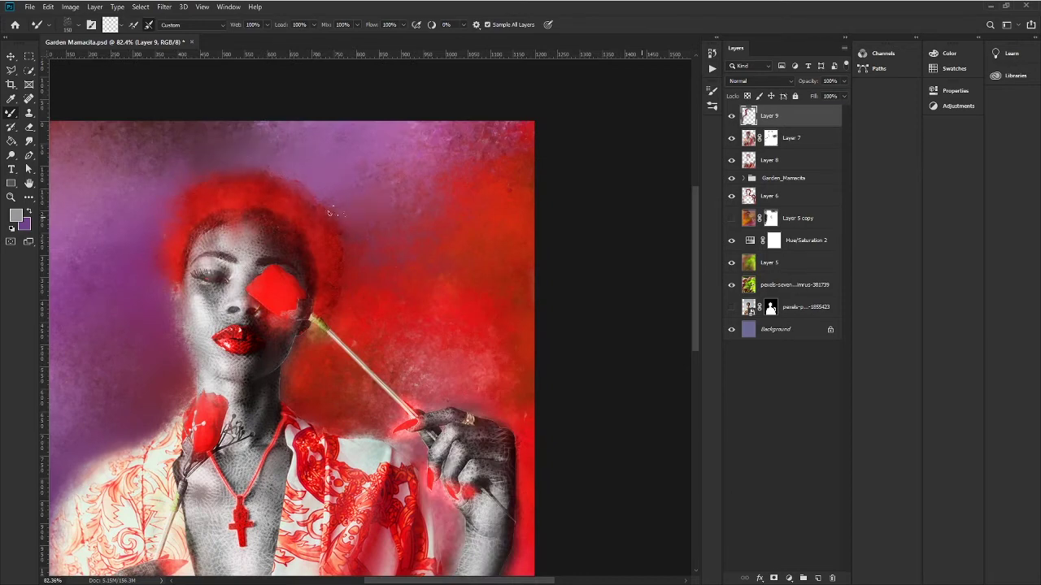
scroll(487, 406, "down", 8)
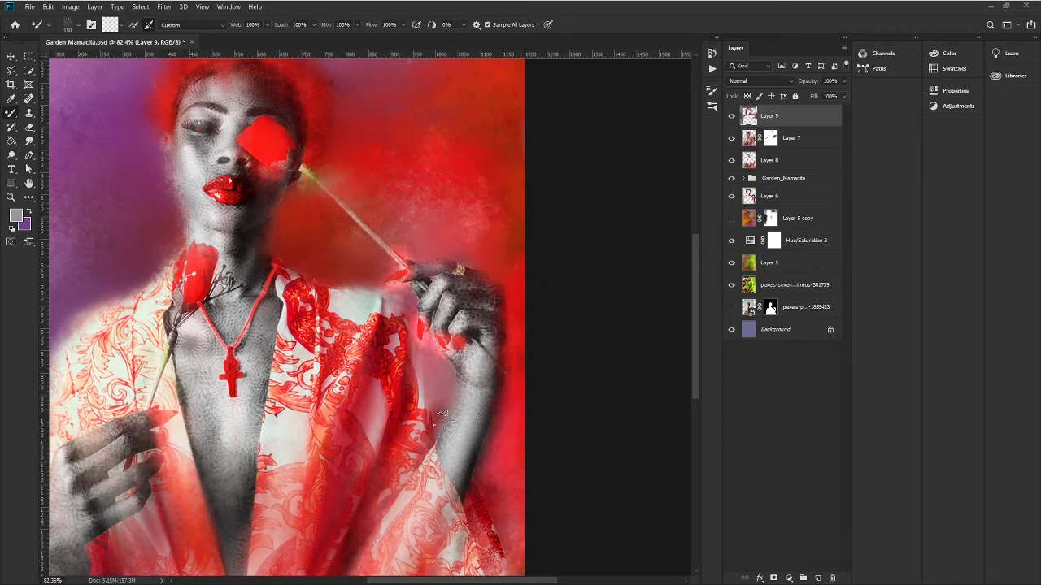
scroll(360, 176, "down", 3)
Step: Draw a red-to-transparent gradient from the artwork's upper-left area on a new top layer and set it to Soft Light at reduced opacity
key("ctrl+shift+alt+n")
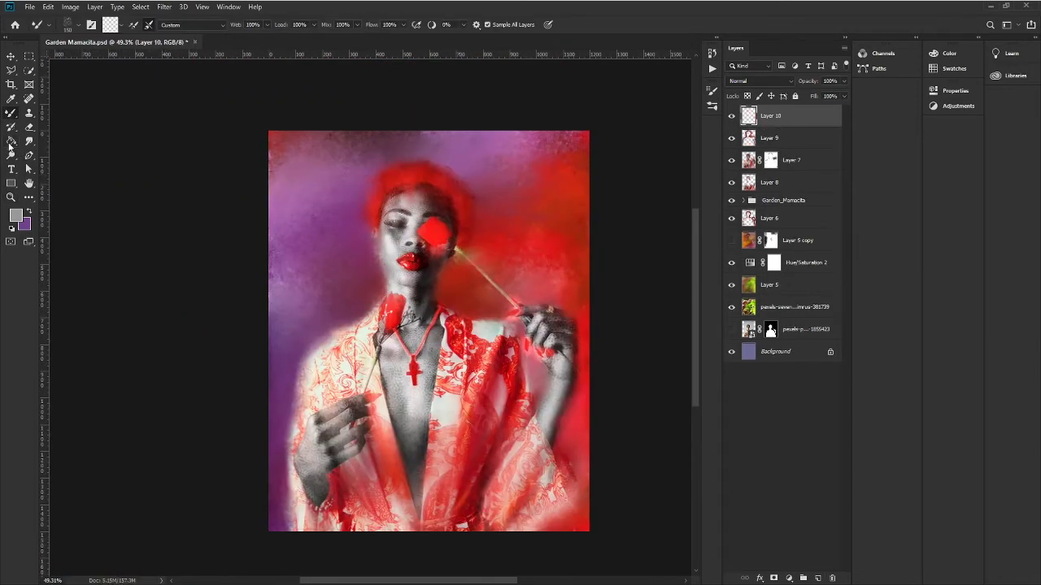
key("g")
left_click_drag(366, 170, 279, 283)
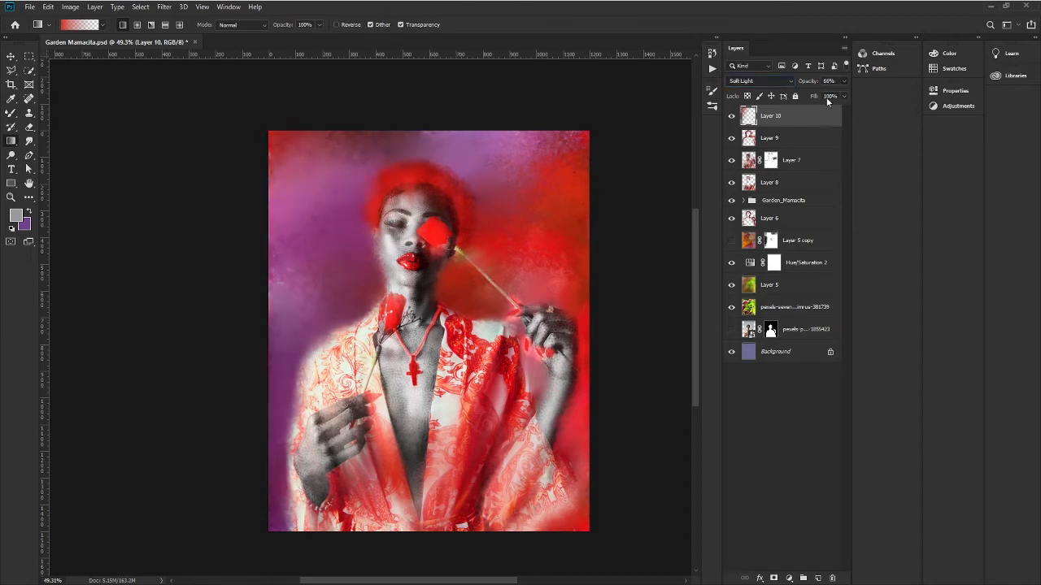
Step: Add a Curves adjustment layer above the gradient layer
key("v")
left_click(148, 221)
left_click(789, 578)
left_click(813, 404)
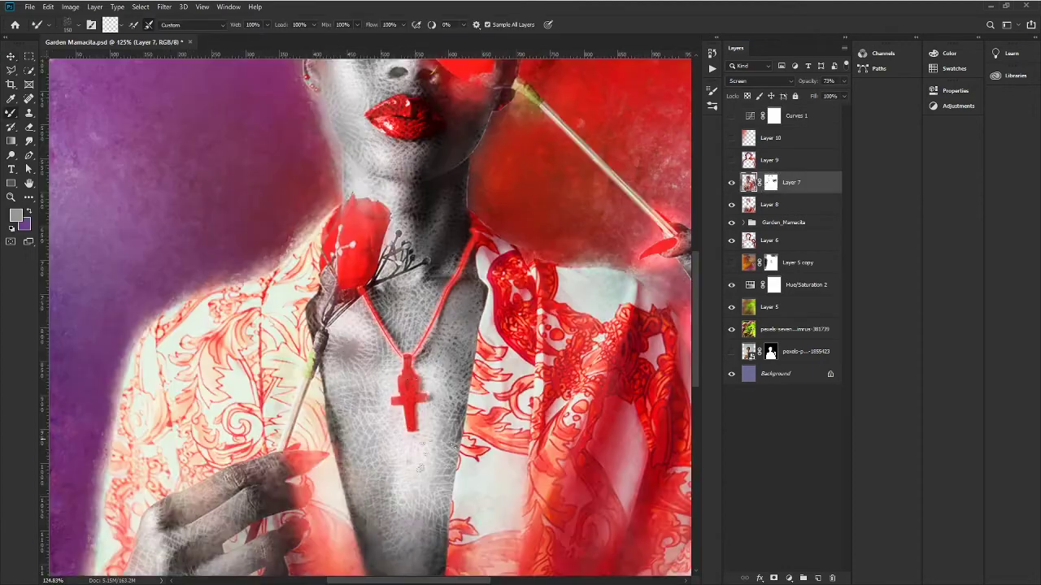
Step: Soften the necklace, flower stem and robe edges with the Mixer Brush, and add a Color Fill layer with an Add Noise smart filter beneath Curves 1
scroll(415, 357, "up", 5)
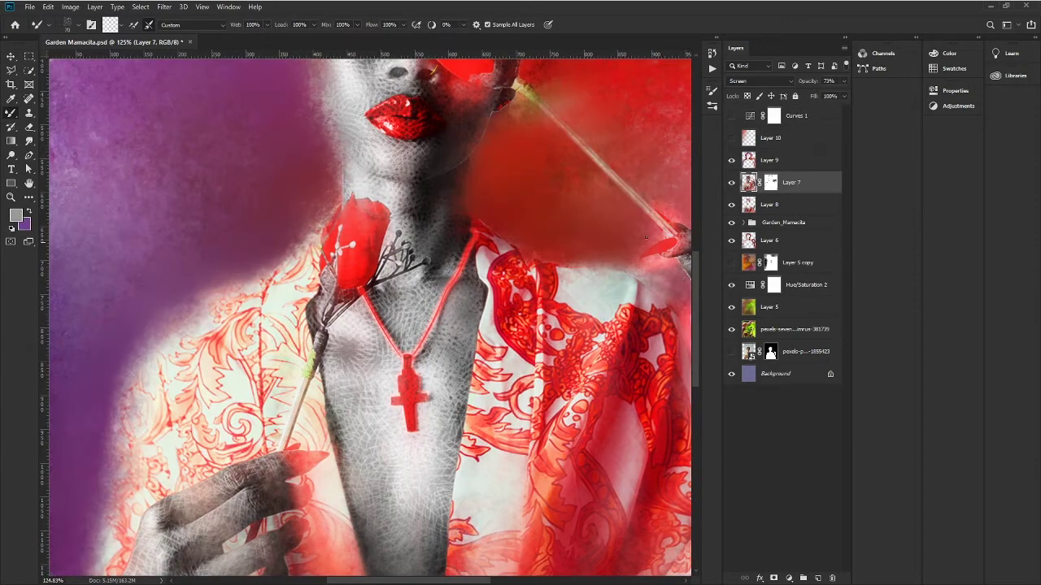
key("alt+bracketright")
scroll(446, 270, "up", 3)
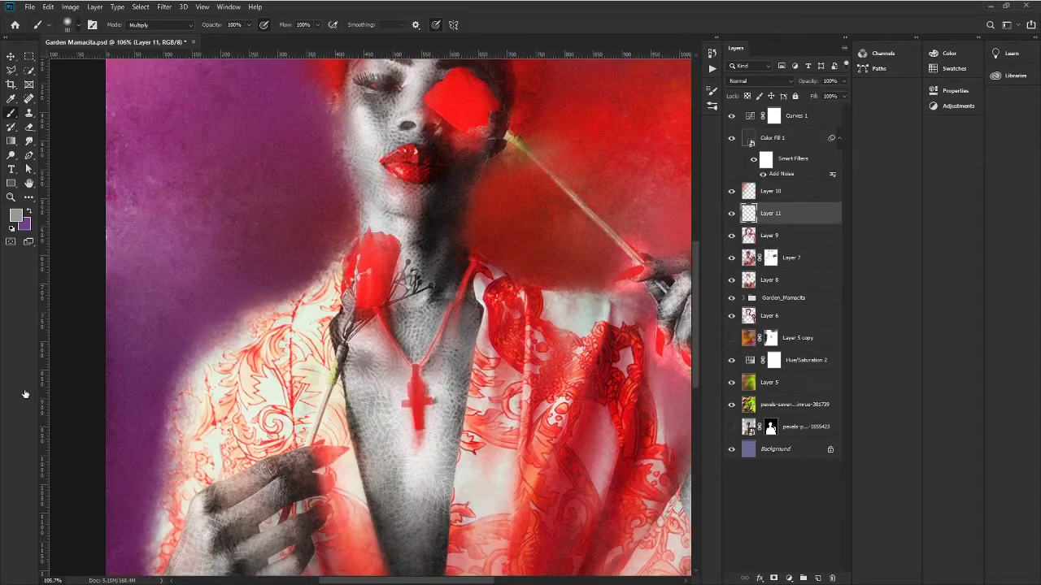
Step: Paint speckled falloff particles around the hair, face, shoulders and robe edges on Layer 11, using colours sampled from the artwork
scroll(368, 218, "up", 3)
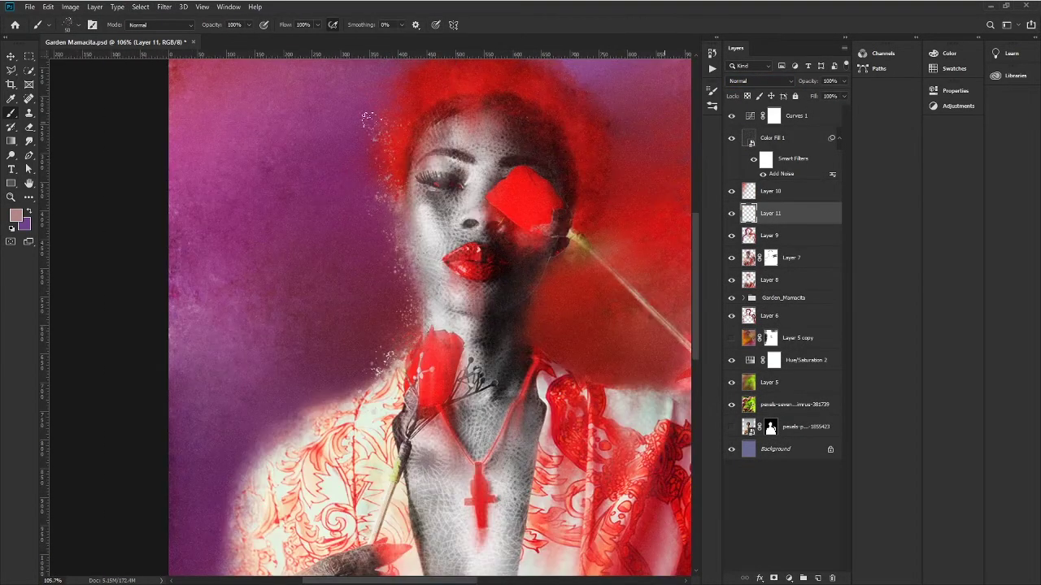
scroll(362, 396, "down", 3)
scroll(406, 366, "right", 5)
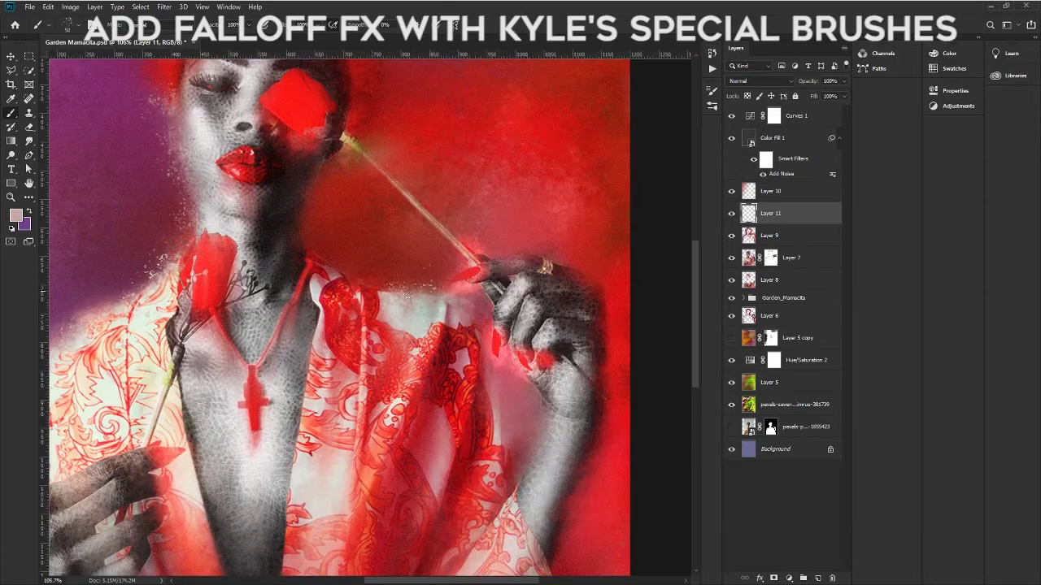
scroll(525, 433, "down", 3)
left_click(292, 150, "alt")
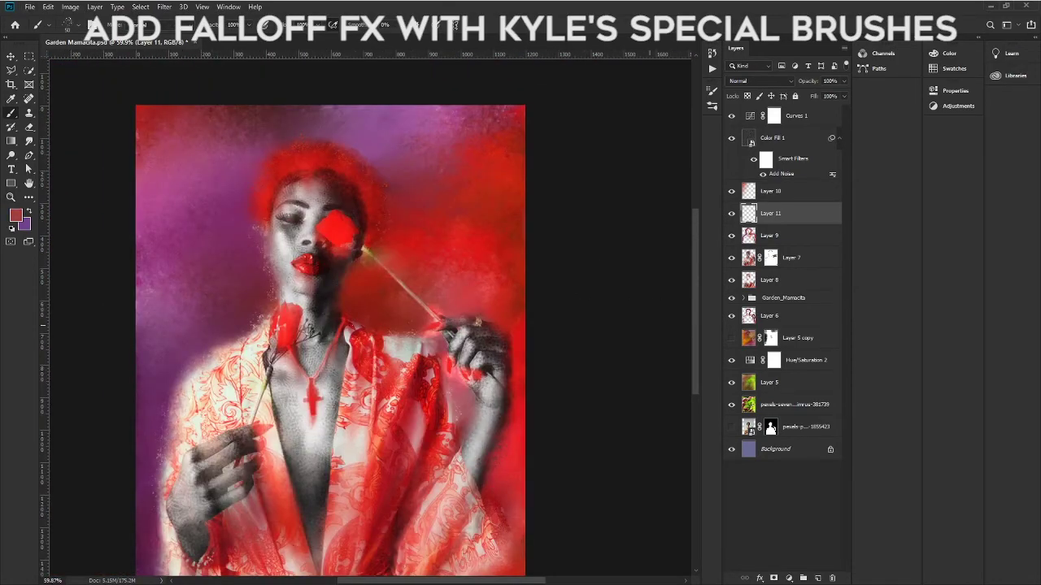
scroll(483, 301, "up", 3)
scroll(483, 301, "down", 5)
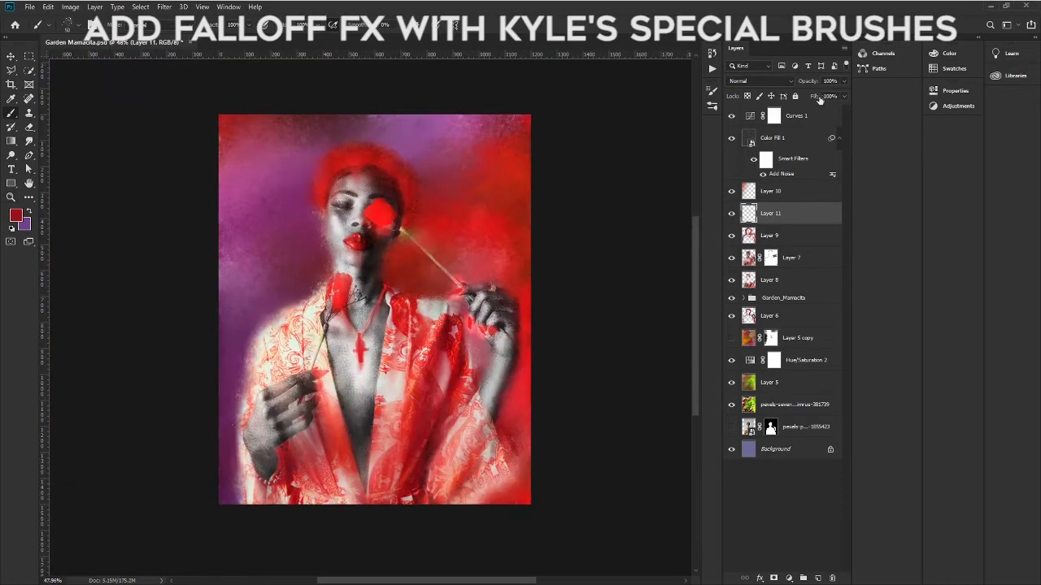
Step: Set Layer 11's opacity to 89% and ready the Blur tool for the hair's edge
key("v")
key("8")
key("9")
scroll(325, 285, "up", 3)
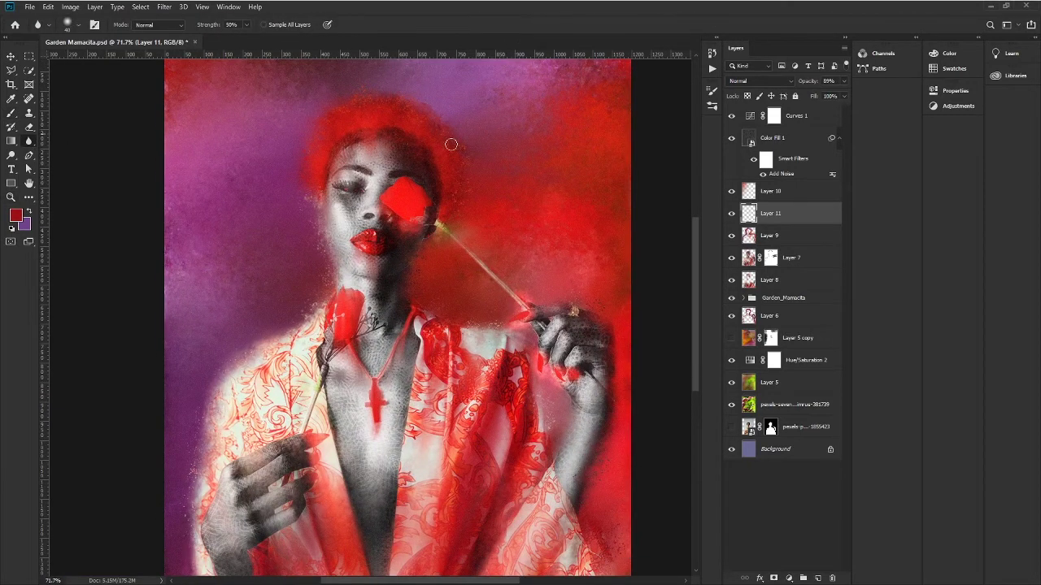